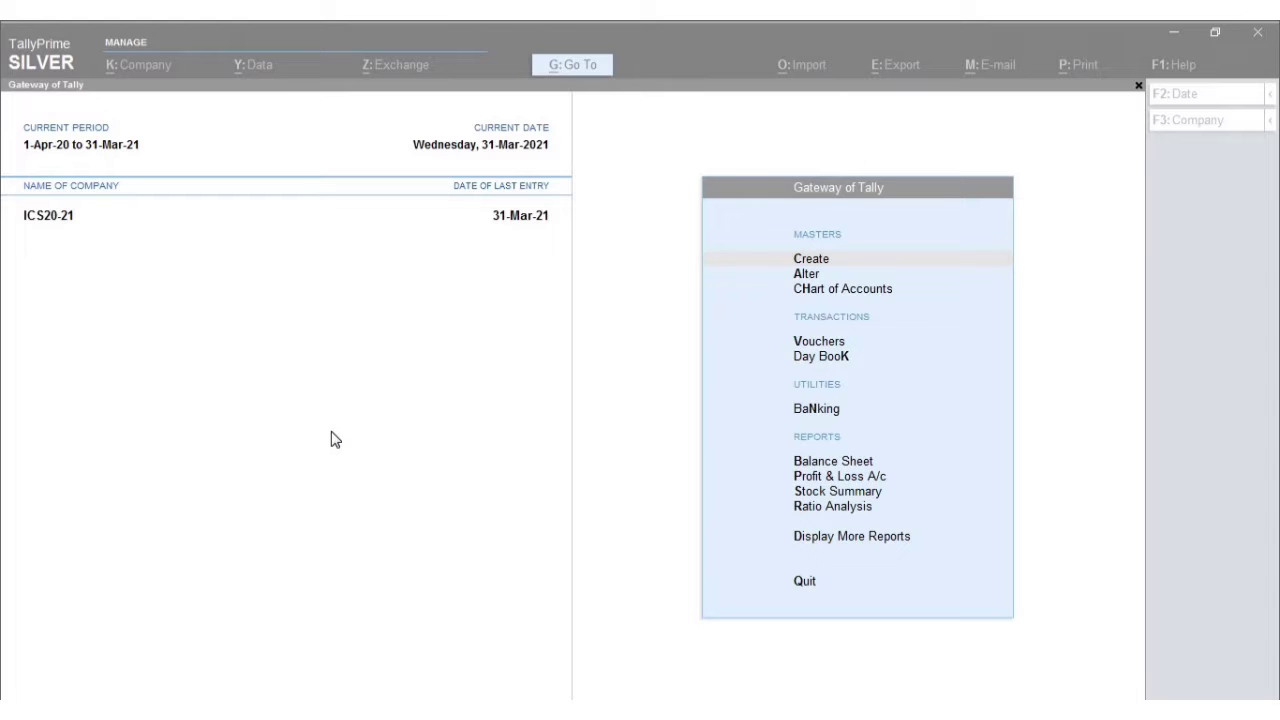
Set Enable Cost Centres to Yes in the company features of ICS20-21 and save the features
{"action": "left_click", "coordinate": [120, 66]}
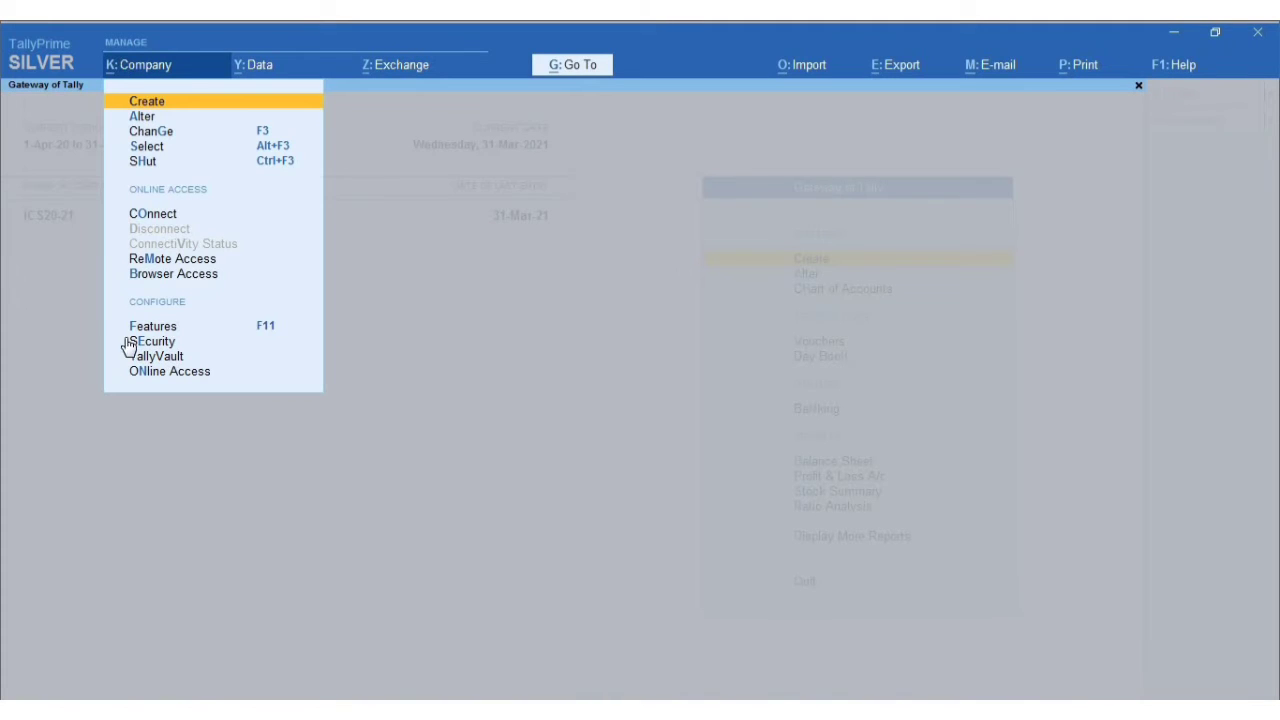
{"action": "left_click", "coordinate": [264, 326]}
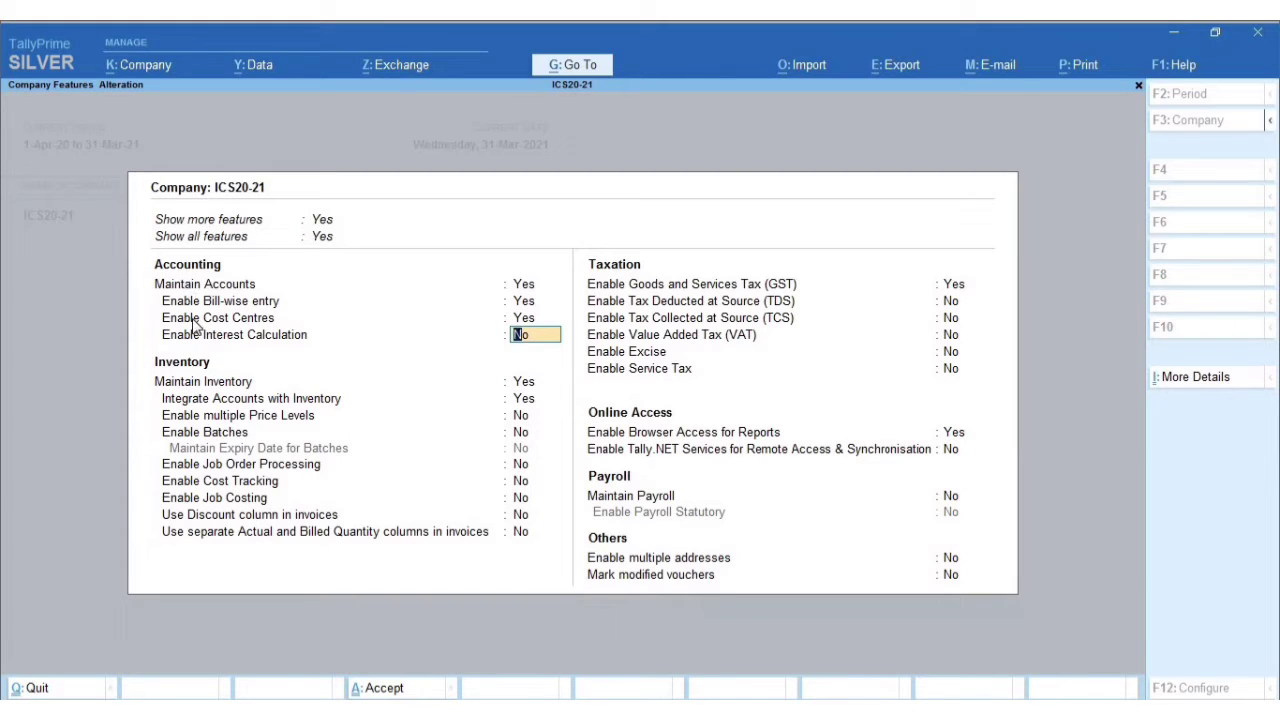
{"action": "left_click", "coordinate": [524, 349]}
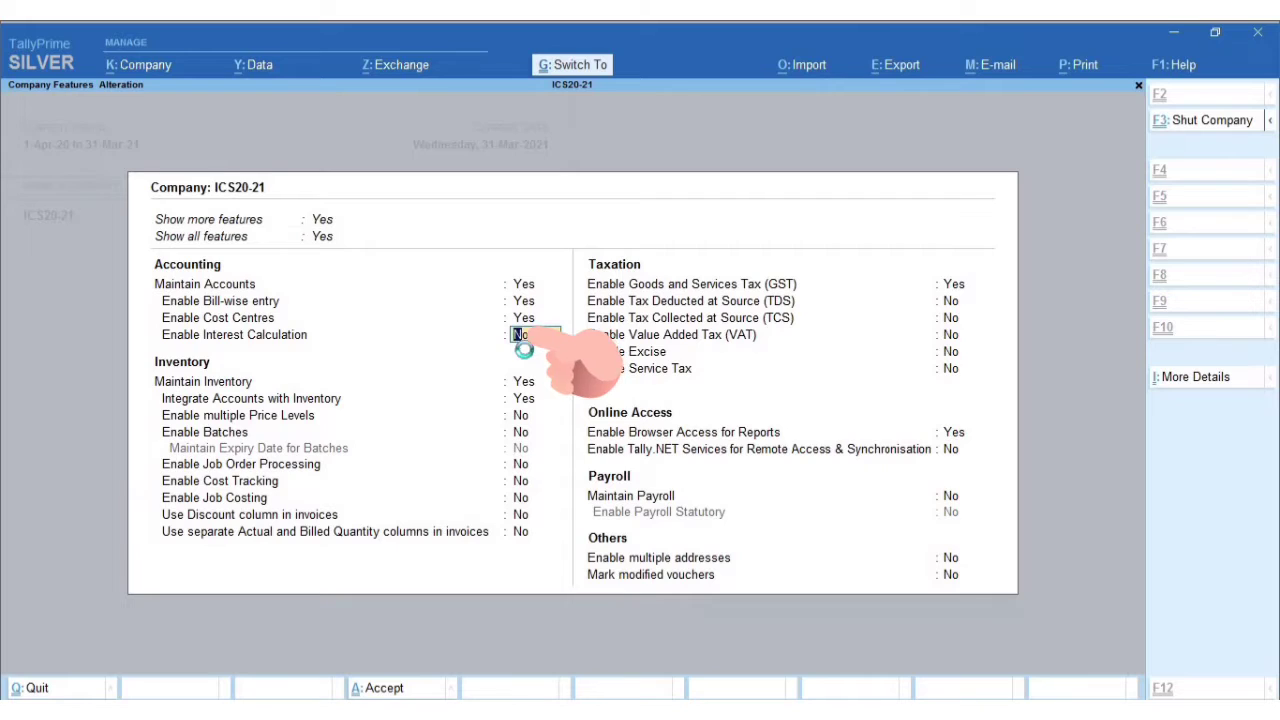
{"action": "key", "text": "ctrl+a"}
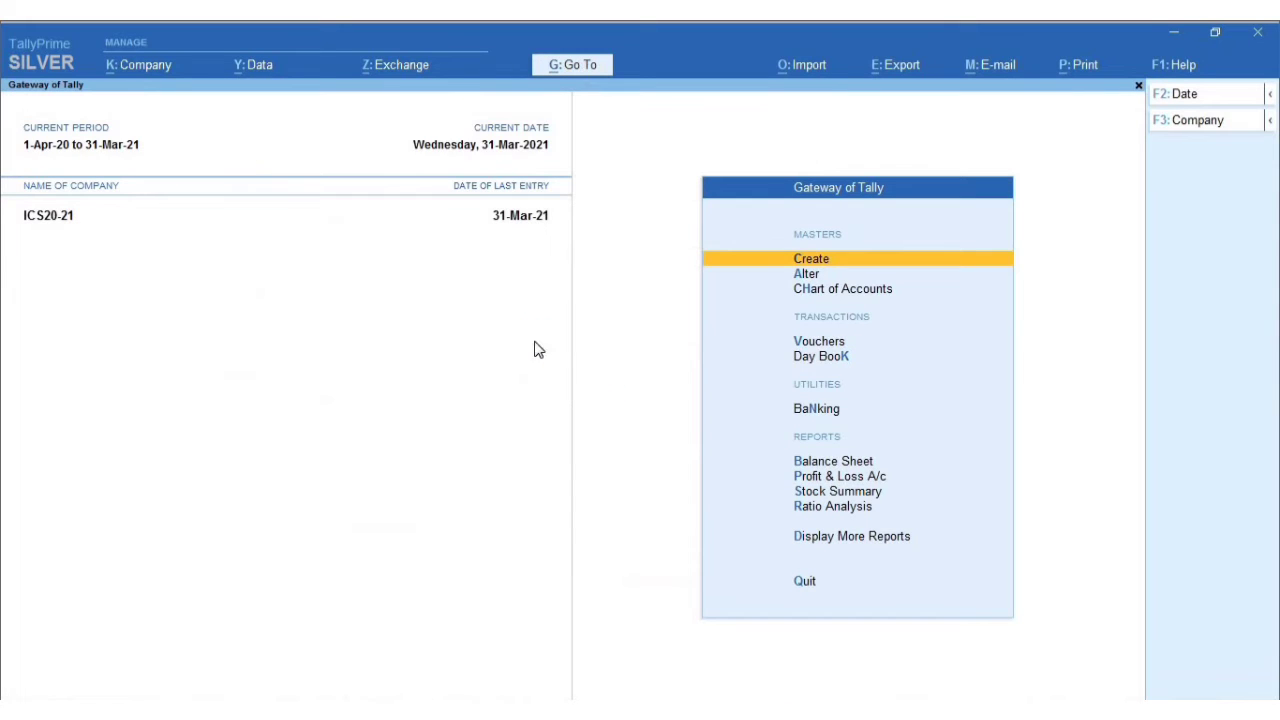
Open the Bank sales voucher dated 31-Mar-21 for alteration and check the cost allocations for TILE FLOORING
{"action": "key", "text": "d"}
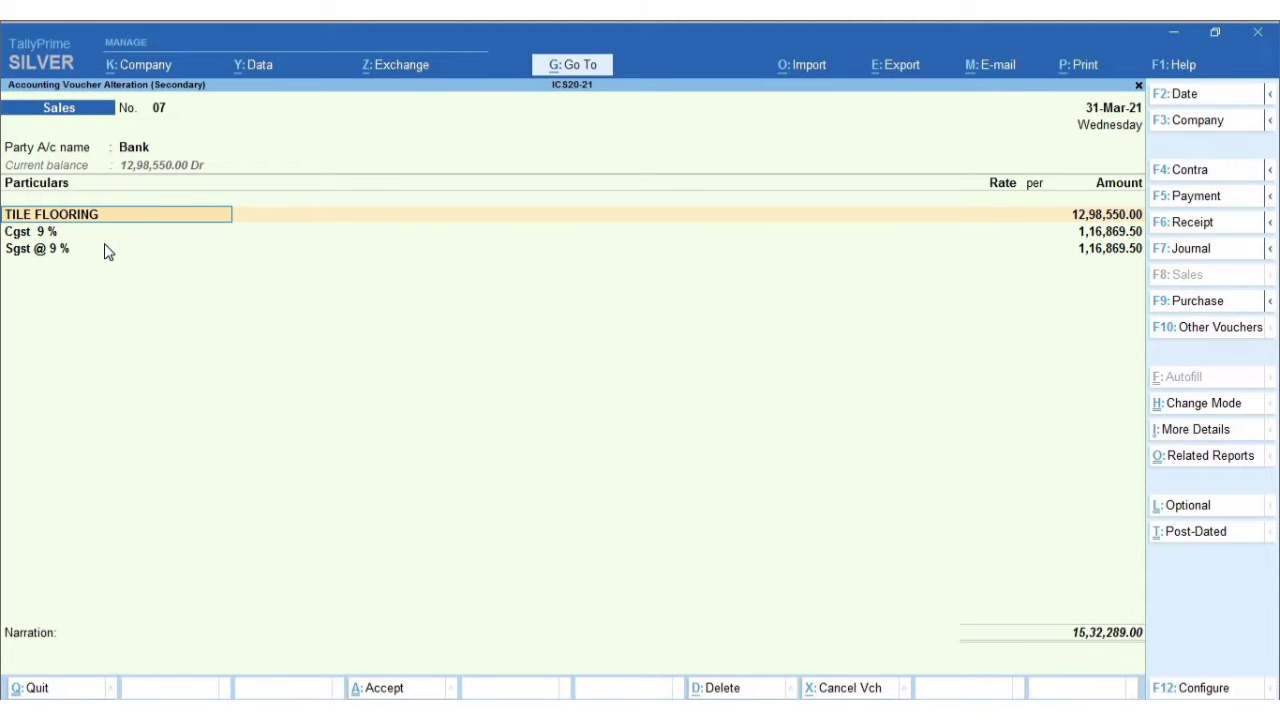
{"action": "key", "text": "Return"}
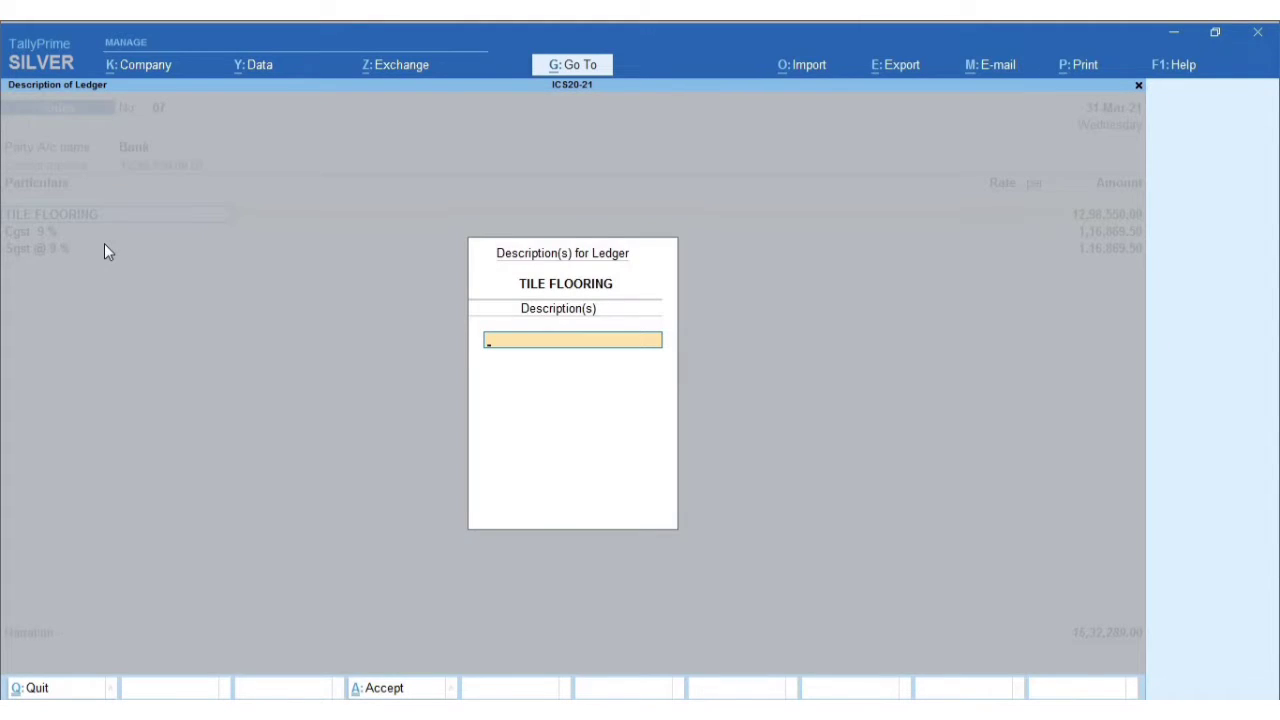
{"action": "key", "text": "Return"}
{"action": "key", "text": "Return"}
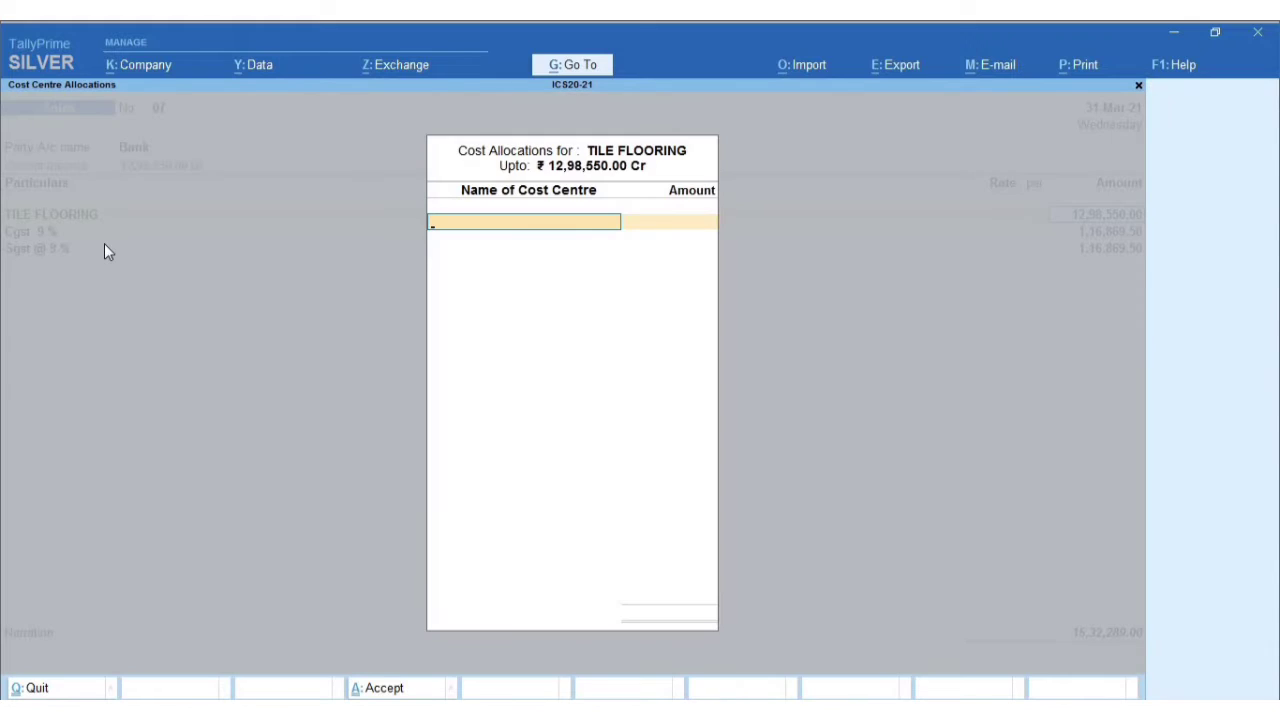
{"action": "key", "text": "Escape"}
{"action": "key", "text": "BackSpace"}
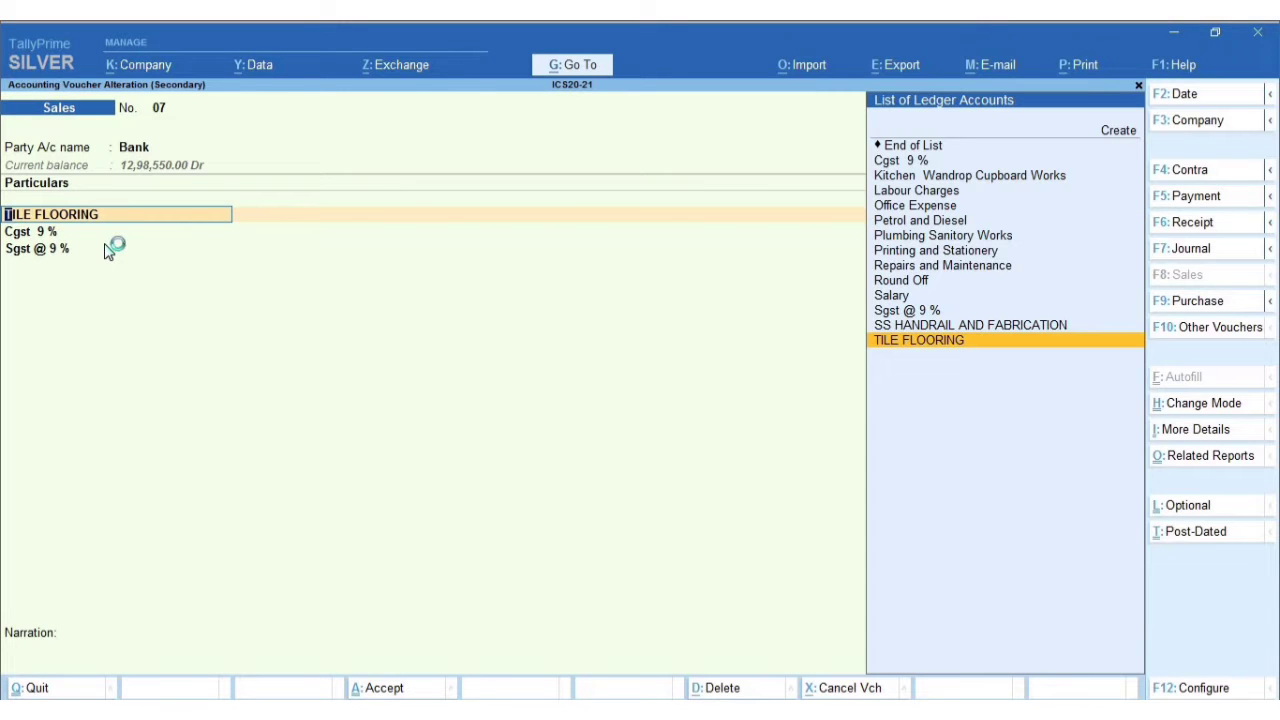
Open the TILE FLOORING ledger for alteration and accept Sales Accounts, ledger type Not Applicable, cost centres Yes and GST Applicable
{"action": "key", "text": "ctrl"}
{"action": "key", "text": "ctrl+Return"}
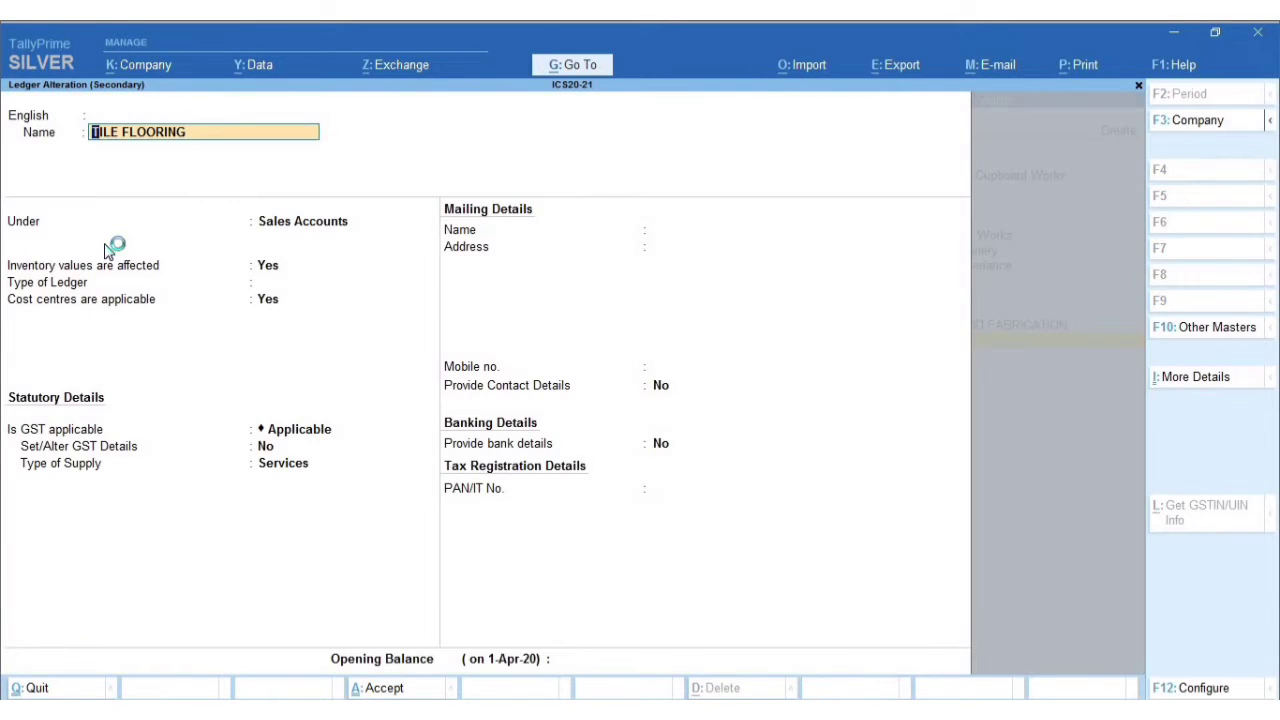
{"action": "key", "text": "Return"}
{"action": "key", "text": "Return"}
{"action": "key", "text": "Return"}
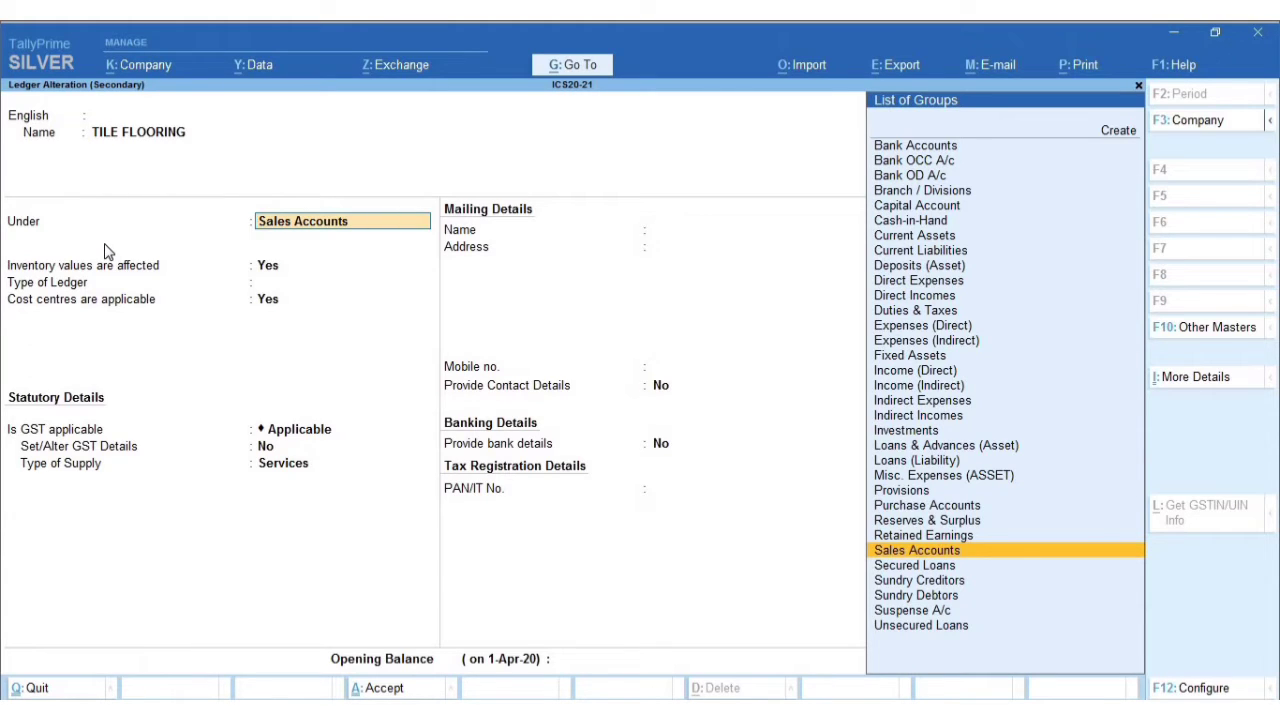
{"action": "key", "text": "Return"}
{"action": "key", "text": "Return"}
{"action": "key", "text": "Return"}
{"action": "key", "text": "Return"}
{"action": "key", "text": "Return"}
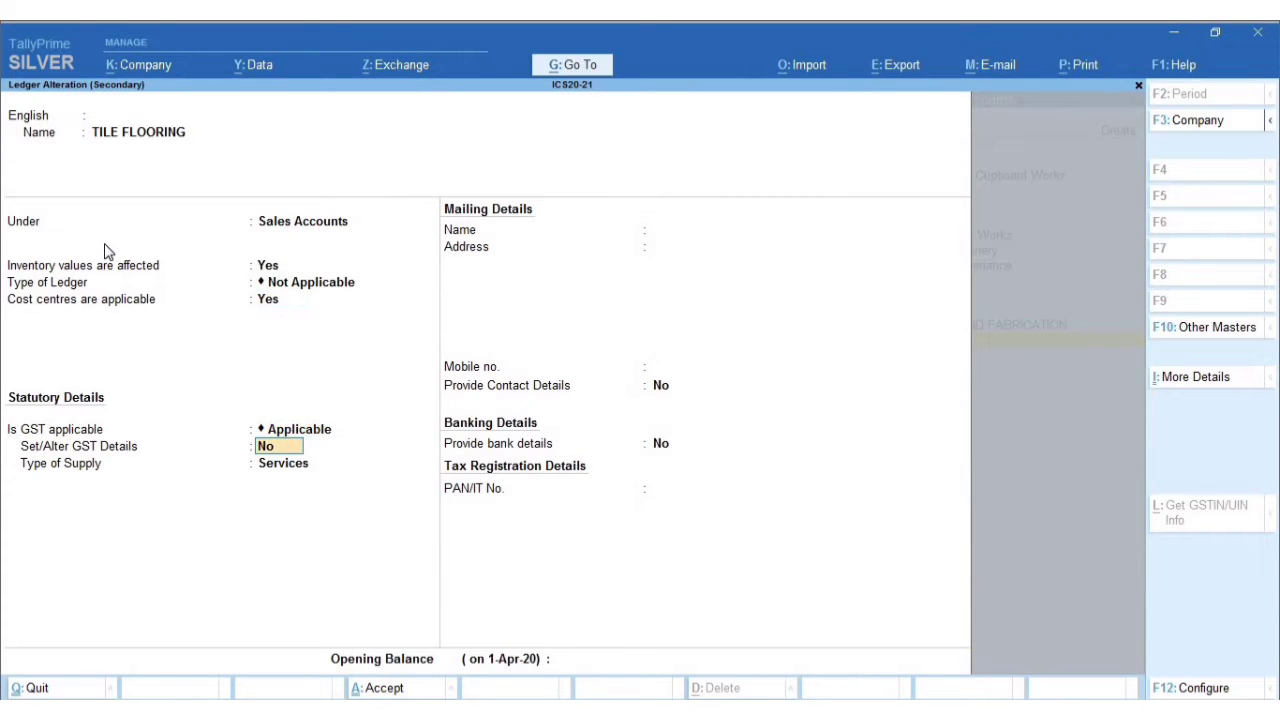
{"action": "key", "text": "BackSpace"}
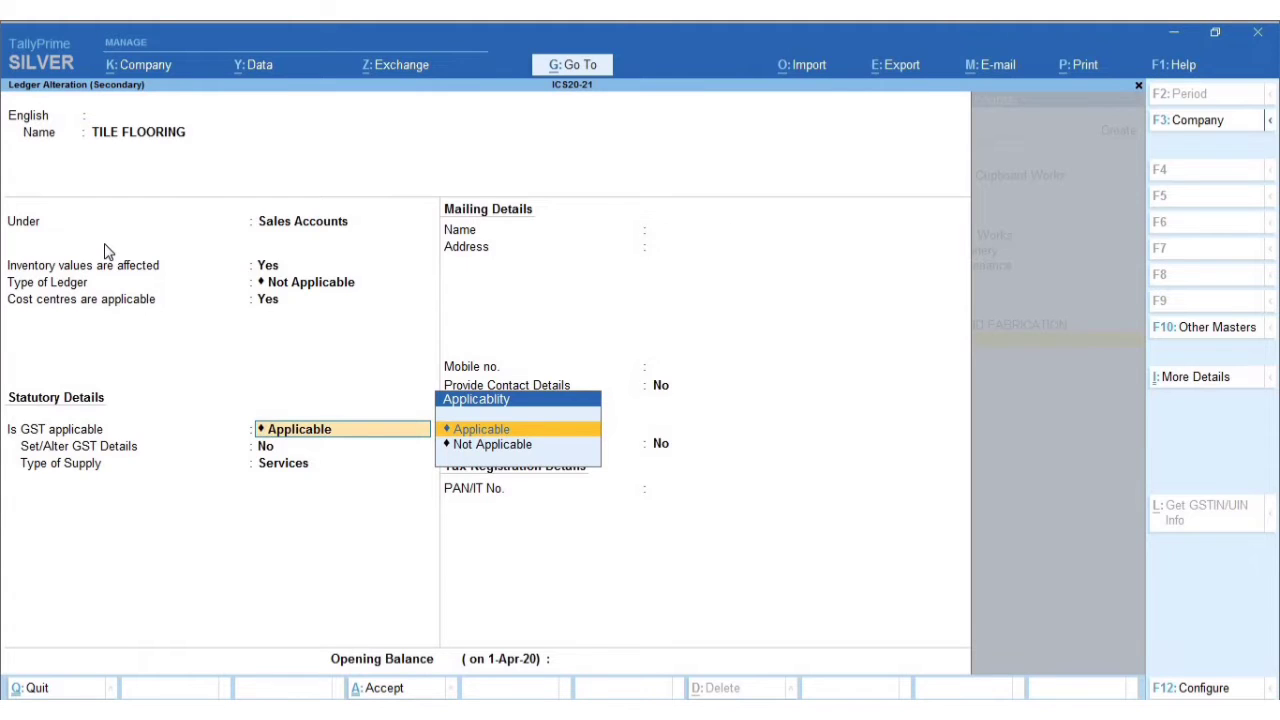
{"action": "key", "text": "Return"}
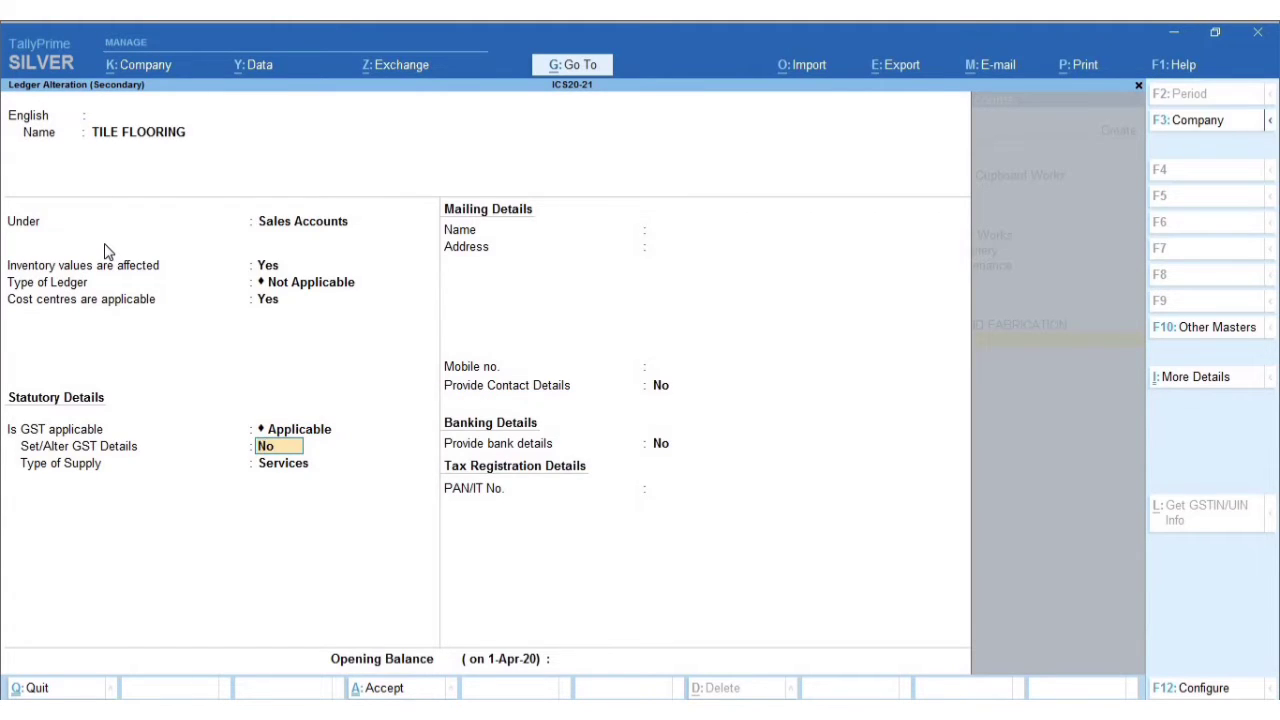
Set Set/Alter GST Details to Yes for TILE FLOORING, accept Sales Taxable with 18% integrated tax, and save the ledger
{"action": "type", "text": "y"}
{"action": "key", "text": "Return"}
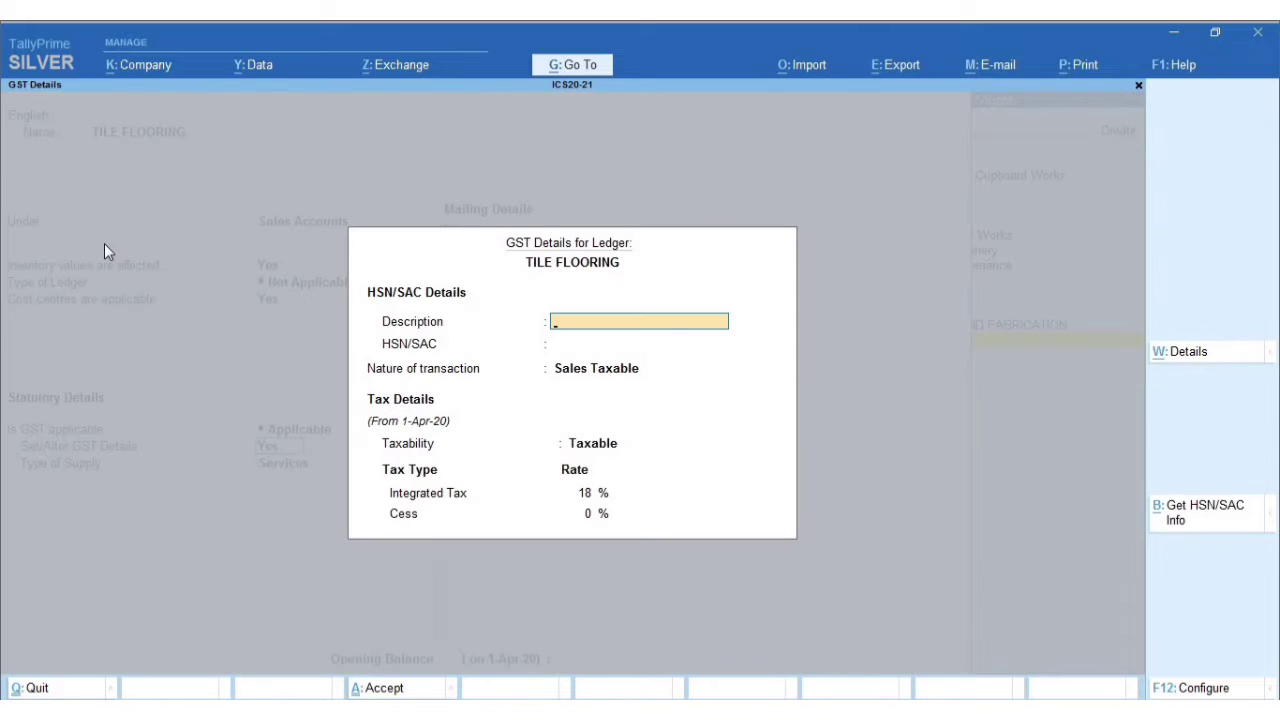
{"action": "key", "text": "Return"}
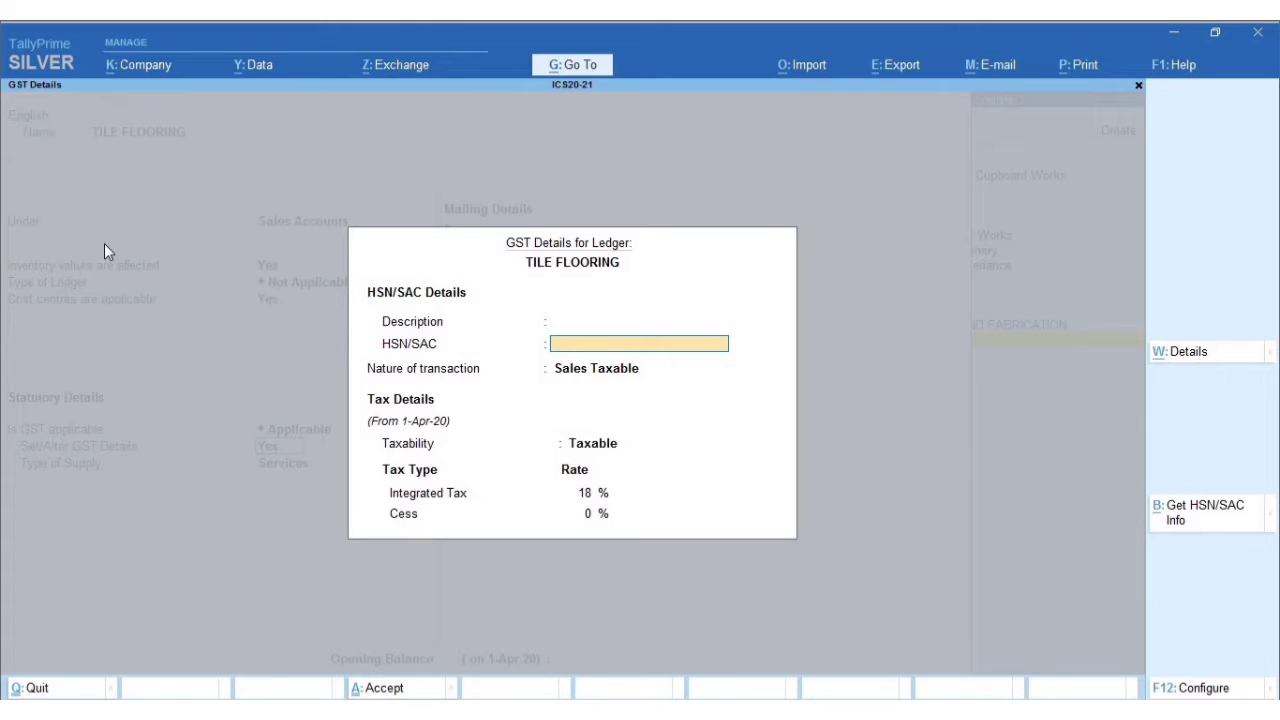
{"action": "key", "text": "Return"}
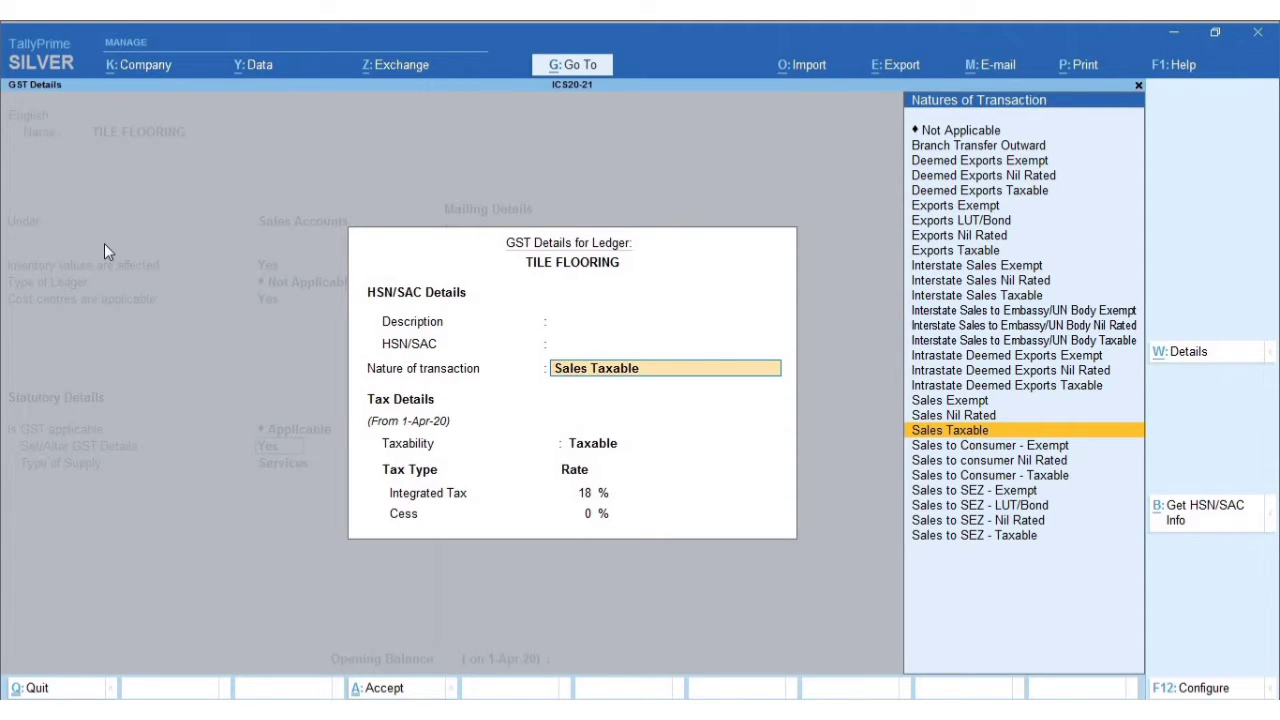
{"action": "key", "text": "Return"}
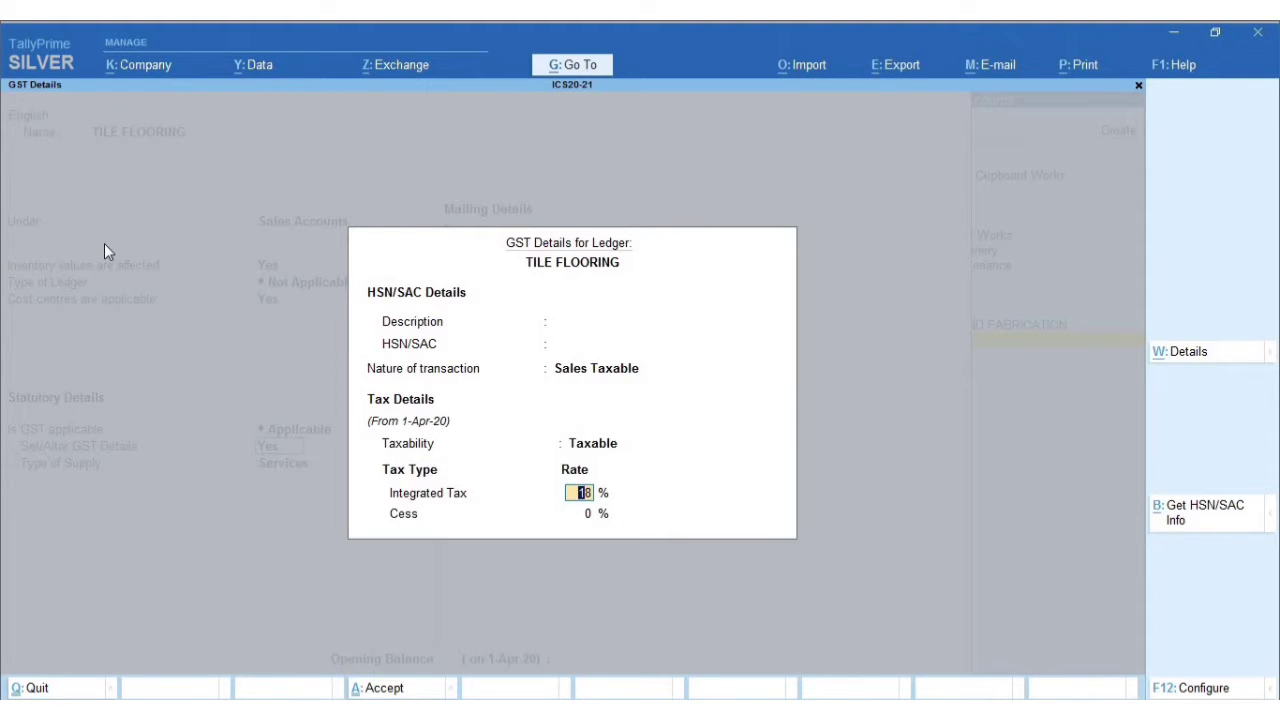
{"action": "key", "text": "Return"}
{"action": "key", "text": "Return"}
{"action": "key", "text": "Return"}
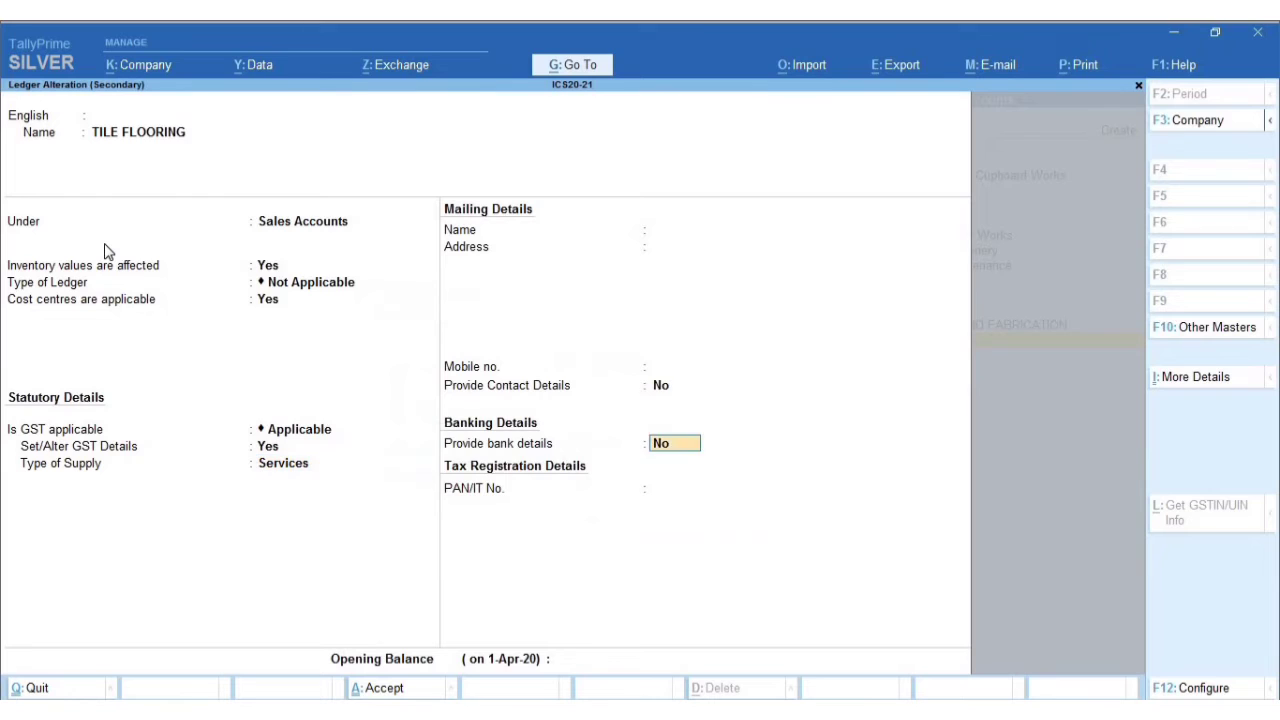
{"action": "key", "text": "Return"}
{"action": "key", "text": "Return"}
{"action": "key", "text": "Return"}
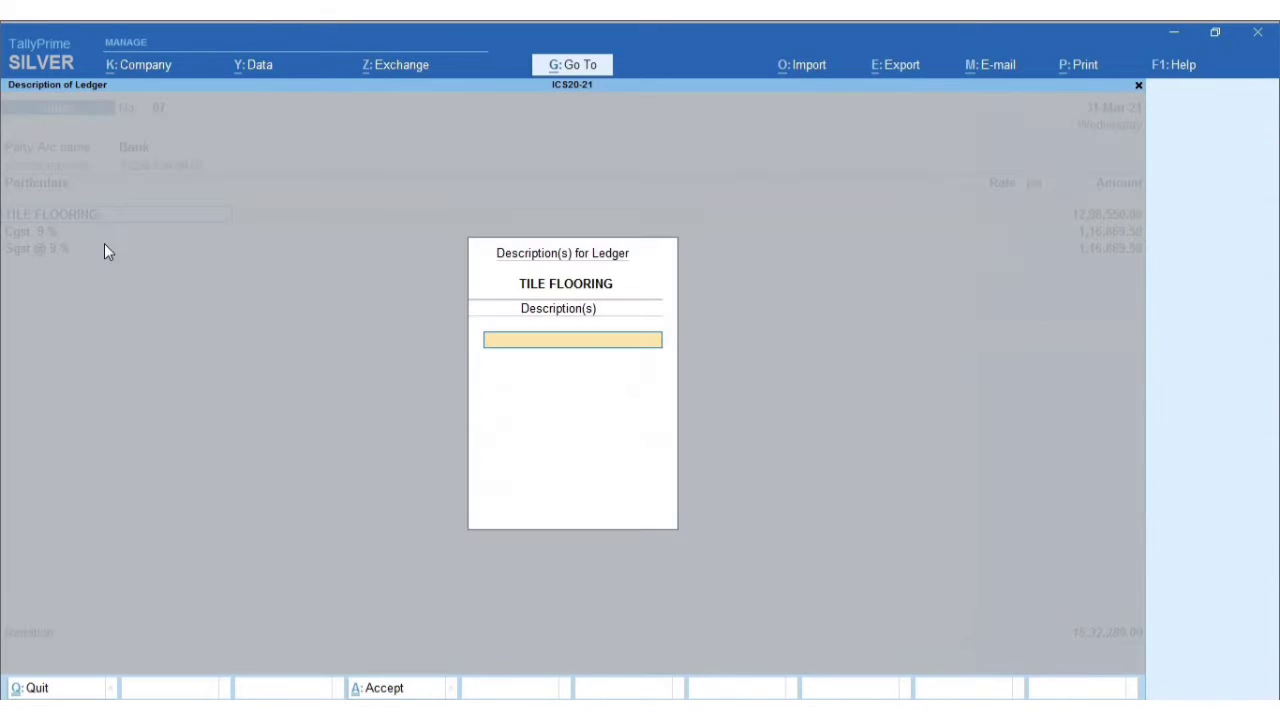
Leave the ledger description blank and set the sales voucher's mode to Accounting Invoice
{"action": "key", "text": "Return"}
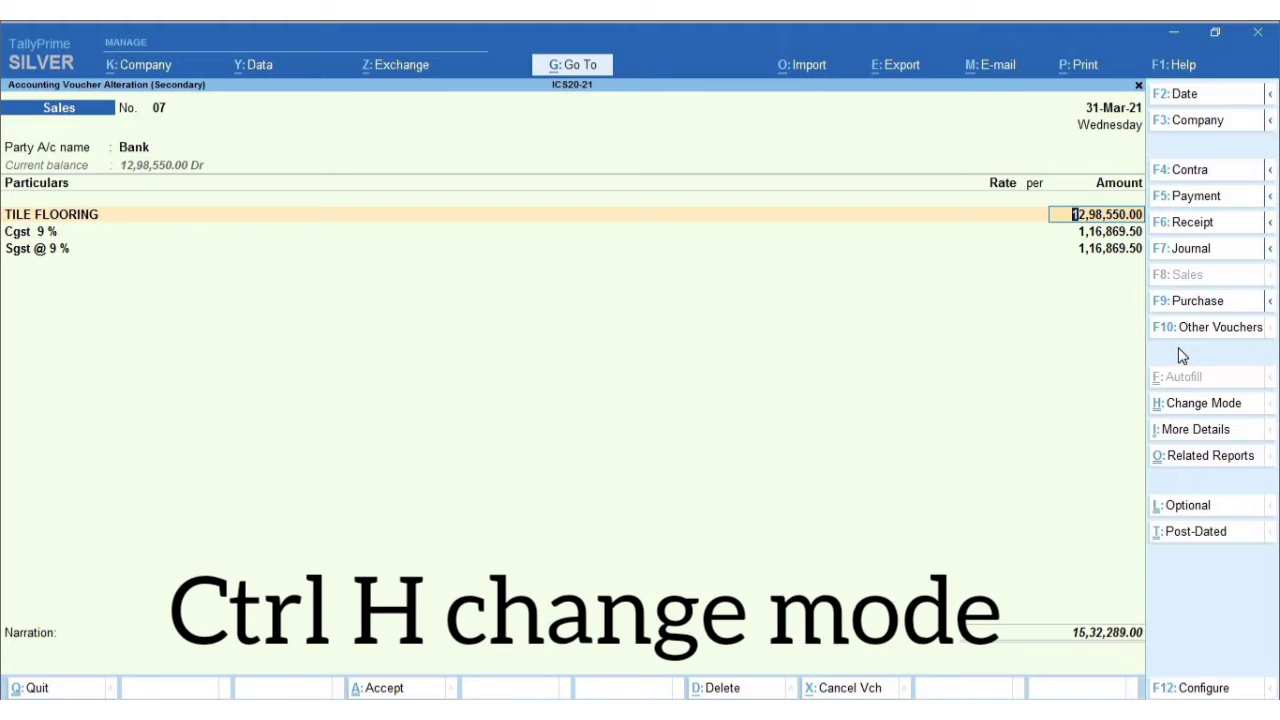
{"action": "left_click", "coordinate": [1198, 404]}
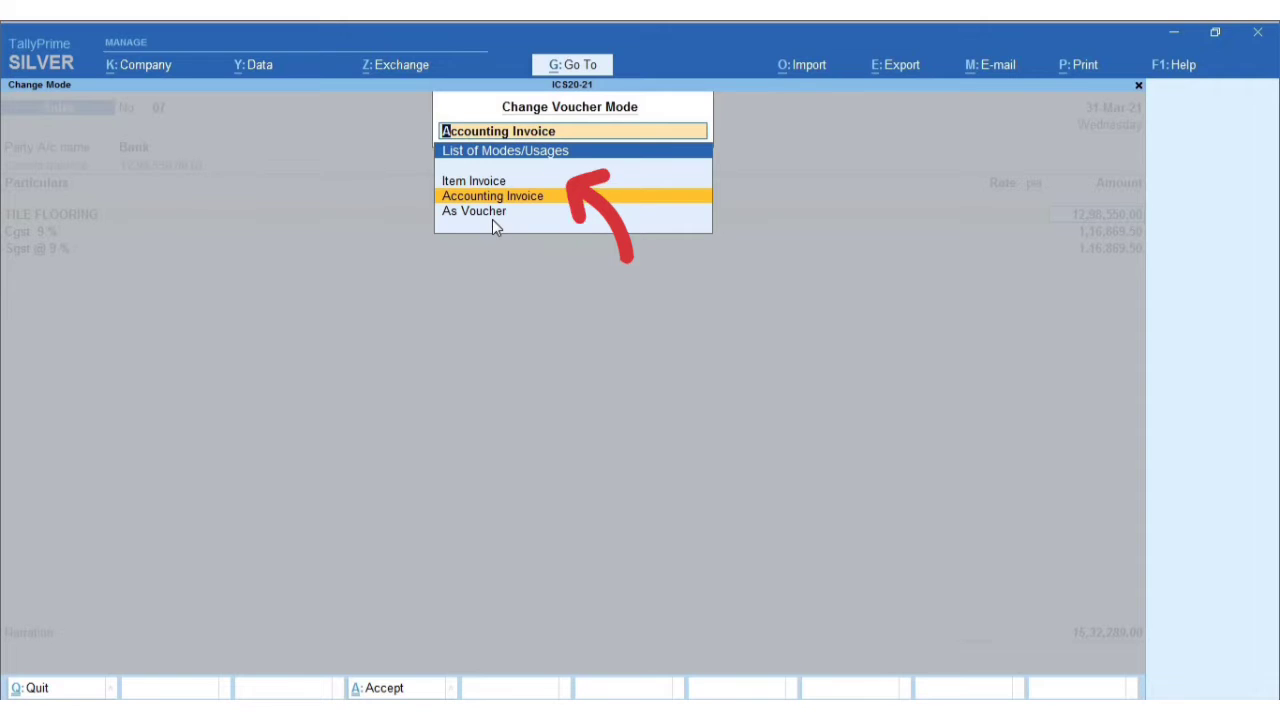
{"action": "left_click", "coordinate": [518, 198]}
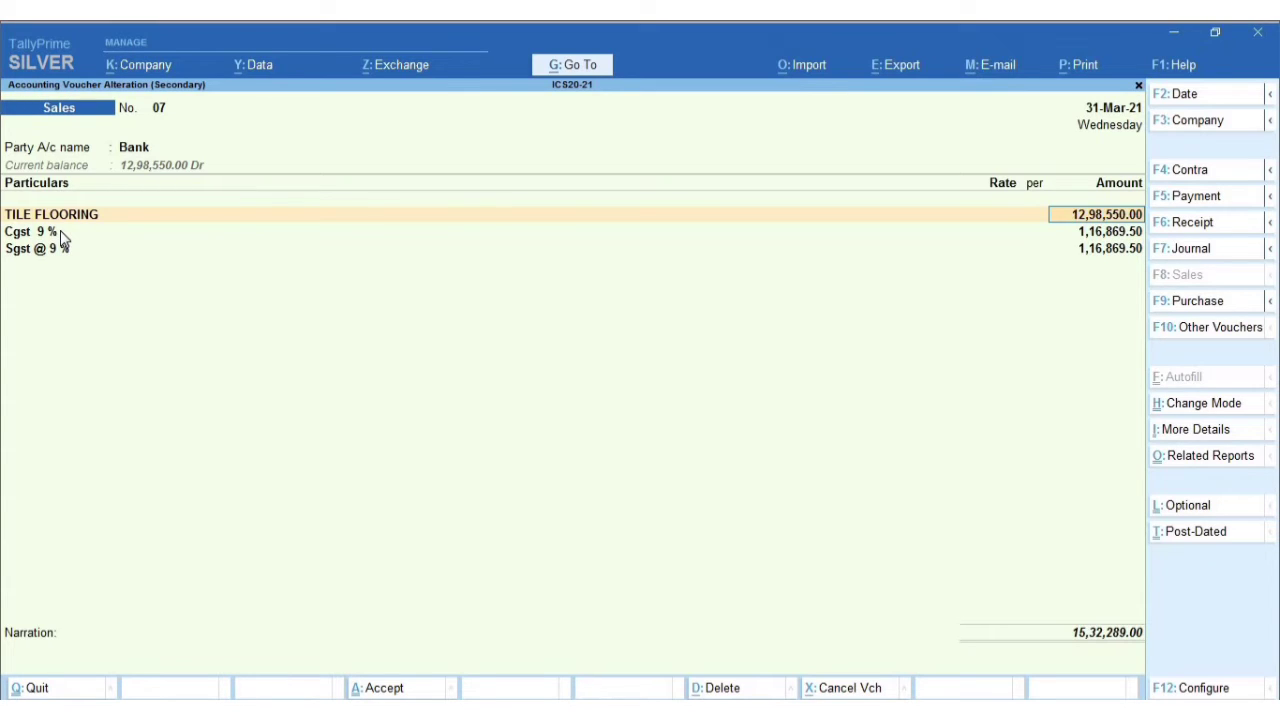
Create the cost centre Project 1 under Primary and allocate the TILE FLOORING amount of 12,98,550.00 to it
{"action": "key", "text": "Return"}
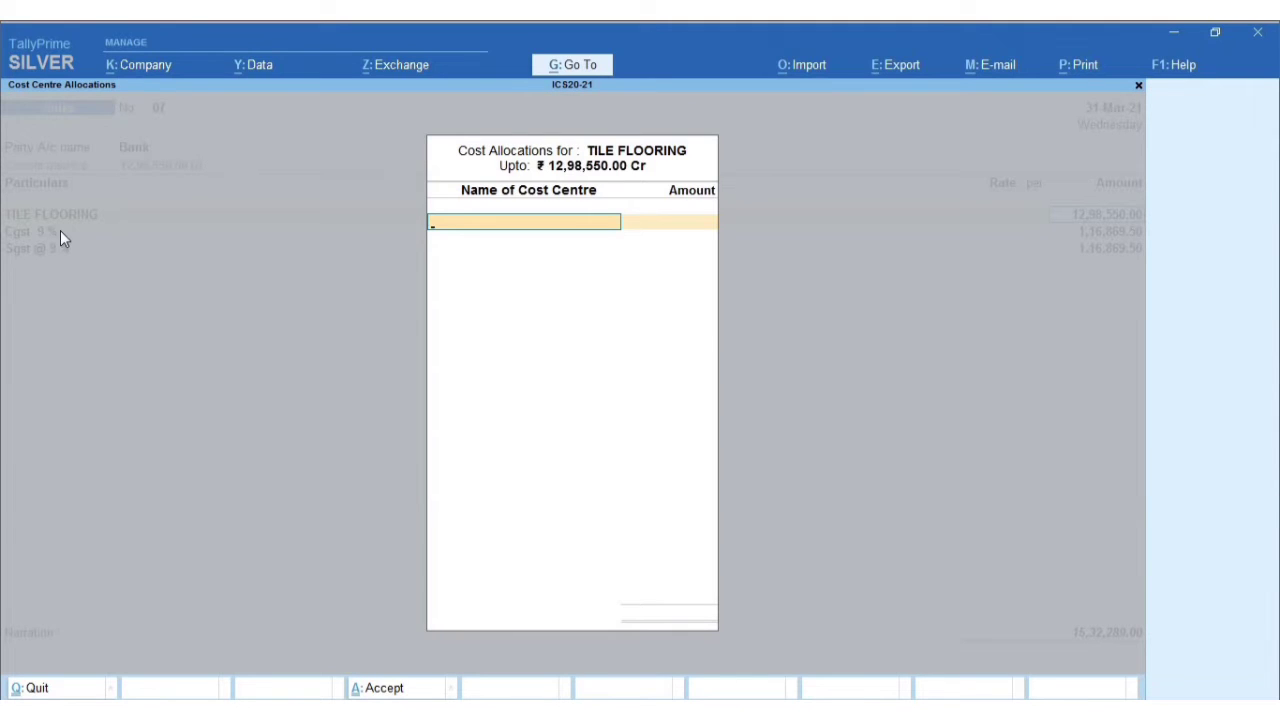
{"action": "key", "text": "alt+c"}
{"action": "type", "text": "P"}
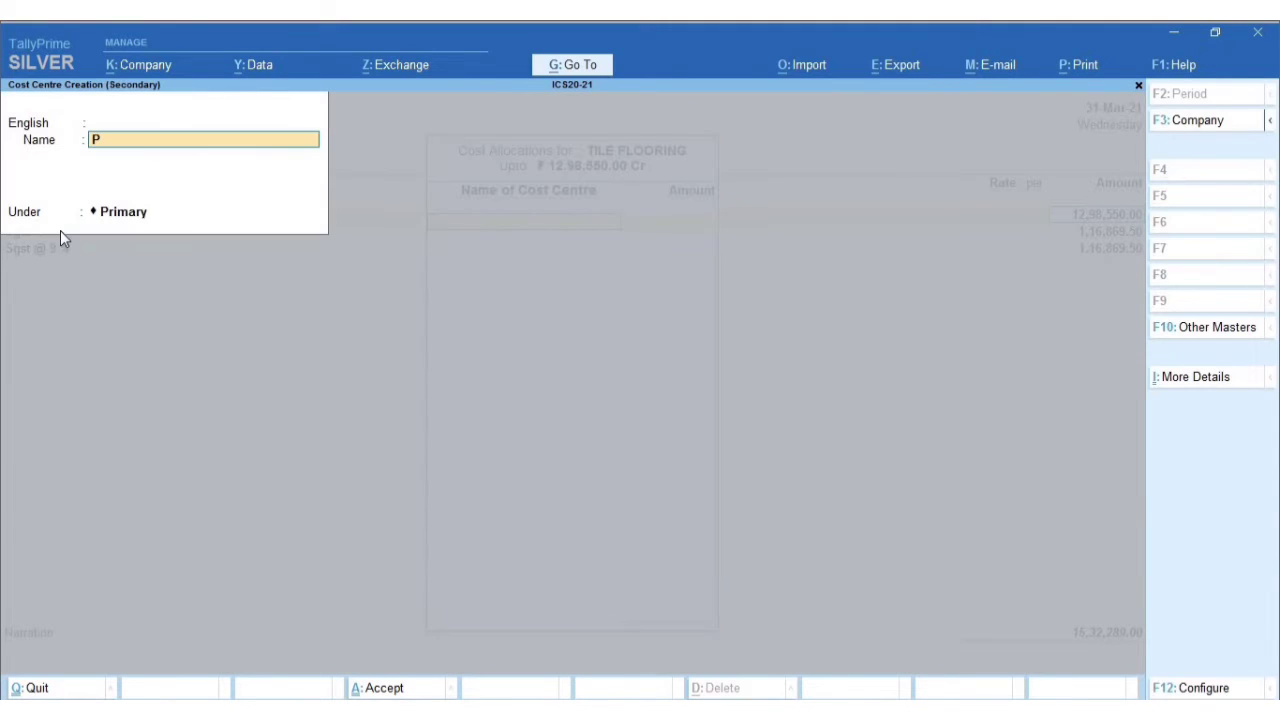
{"action": "type", "text": "roject 1"}
{"action": "key", "text": "Return"}
{"action": "key", "text": "Return"}
{"action": "key", "text": "Return"}
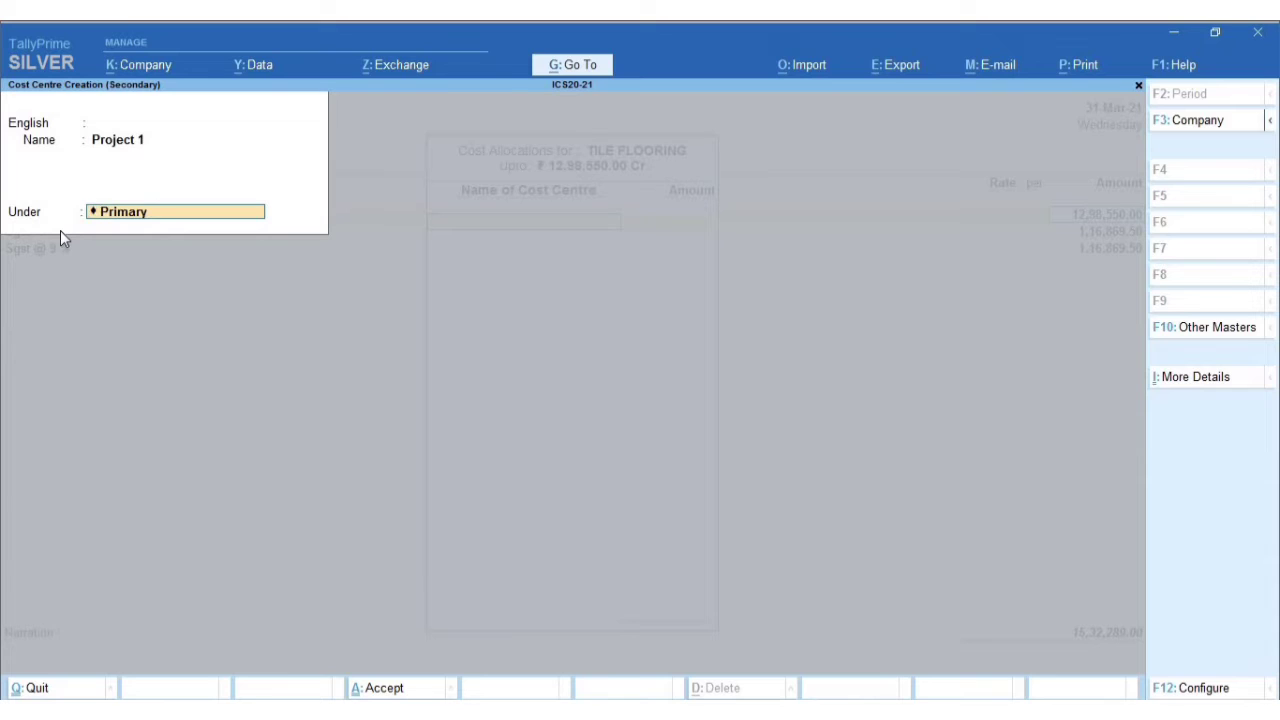
{"action": "key", "text": "Return"}
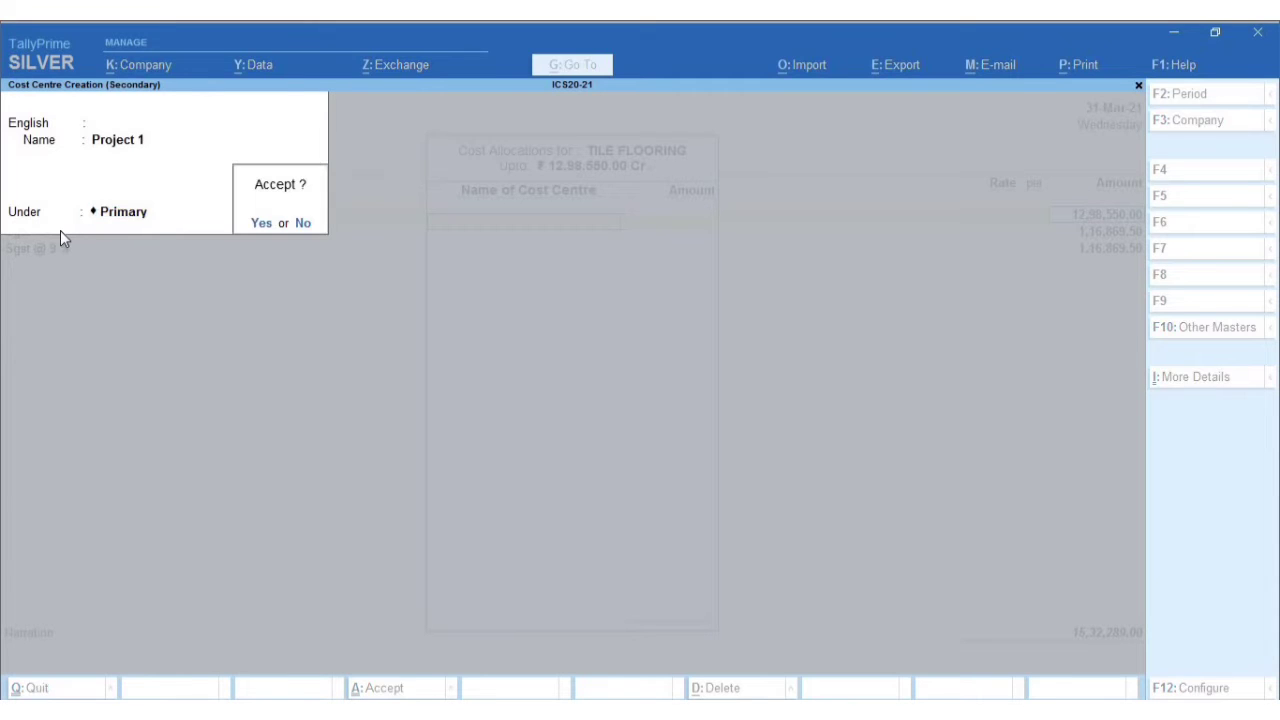
{"action": "key", "text": "Return"}
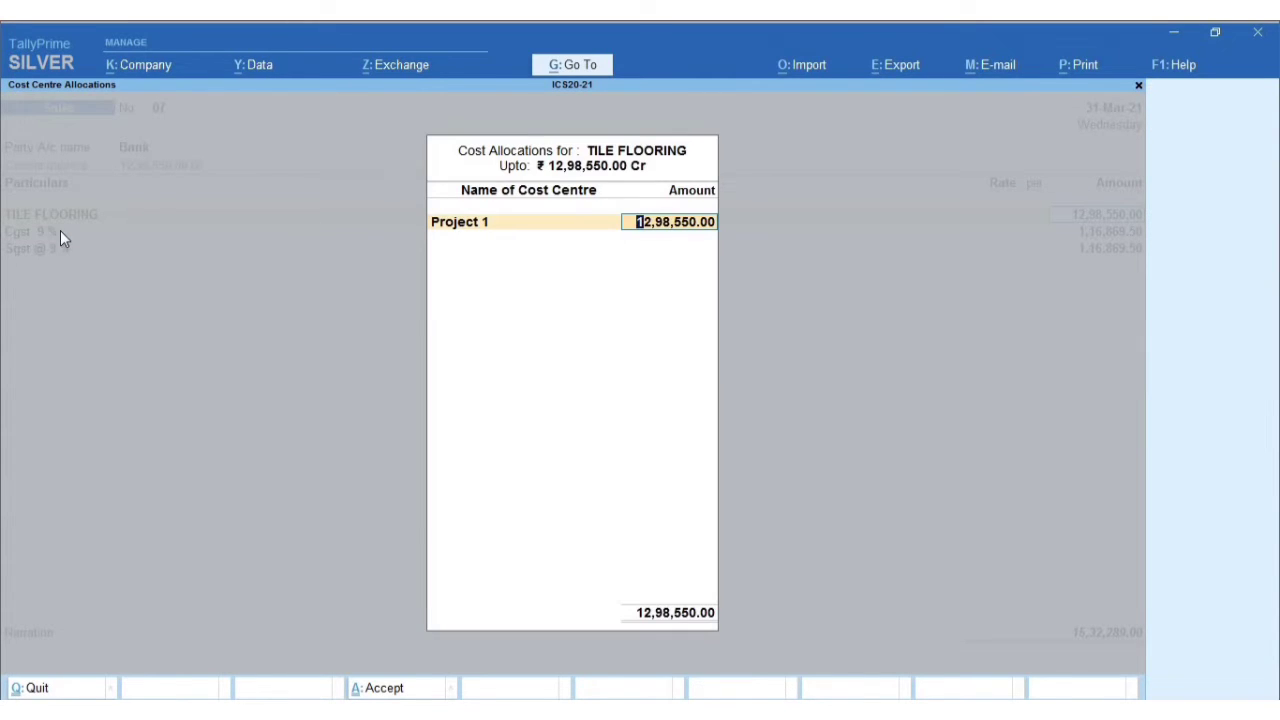
{"action": "key", "text": "Return"}
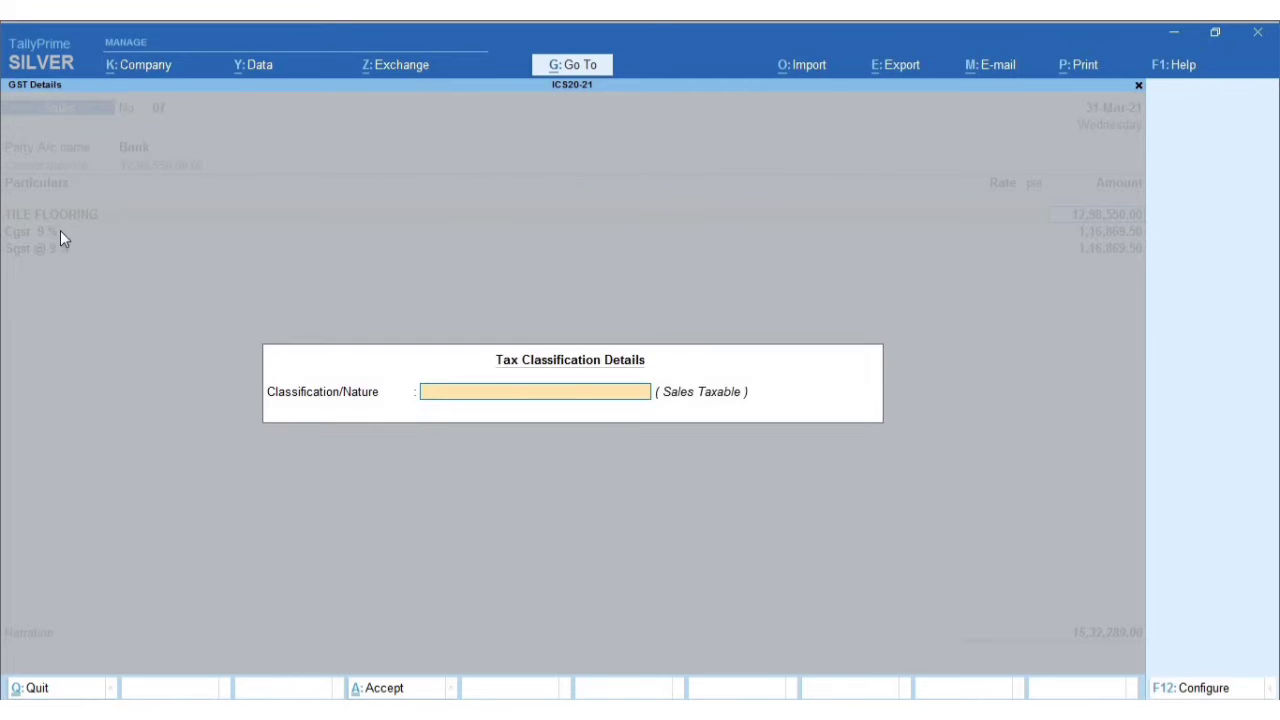
{"action": "key", "text": "Return"}
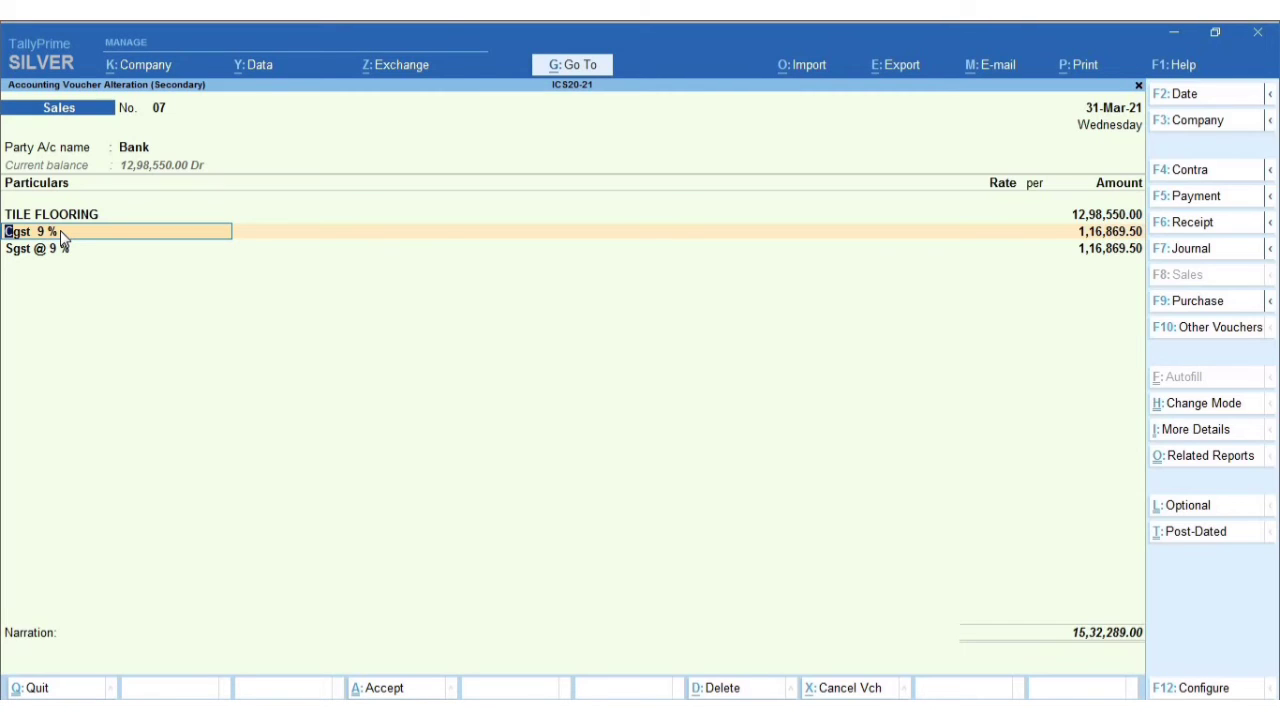
Accept the CGST and SGST lines and the e-Fund Transfer bank allocation, leave the narration blank, and save the sales voucher
{"action": "key", "text": "Return"}
{"action": "key", "text": "Return"}
{"action": "key", "text": "Return"}
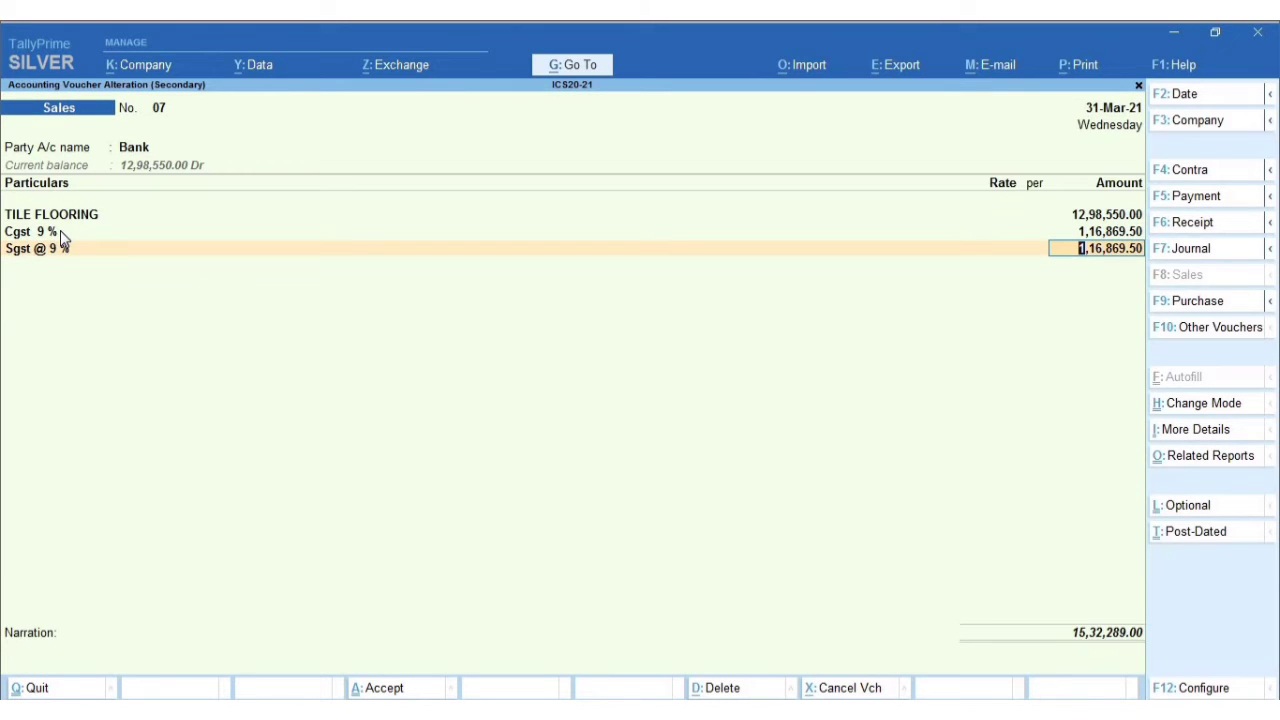
{"action": "key", "text": "Return"}
{"action": "key", "text": "Return"}
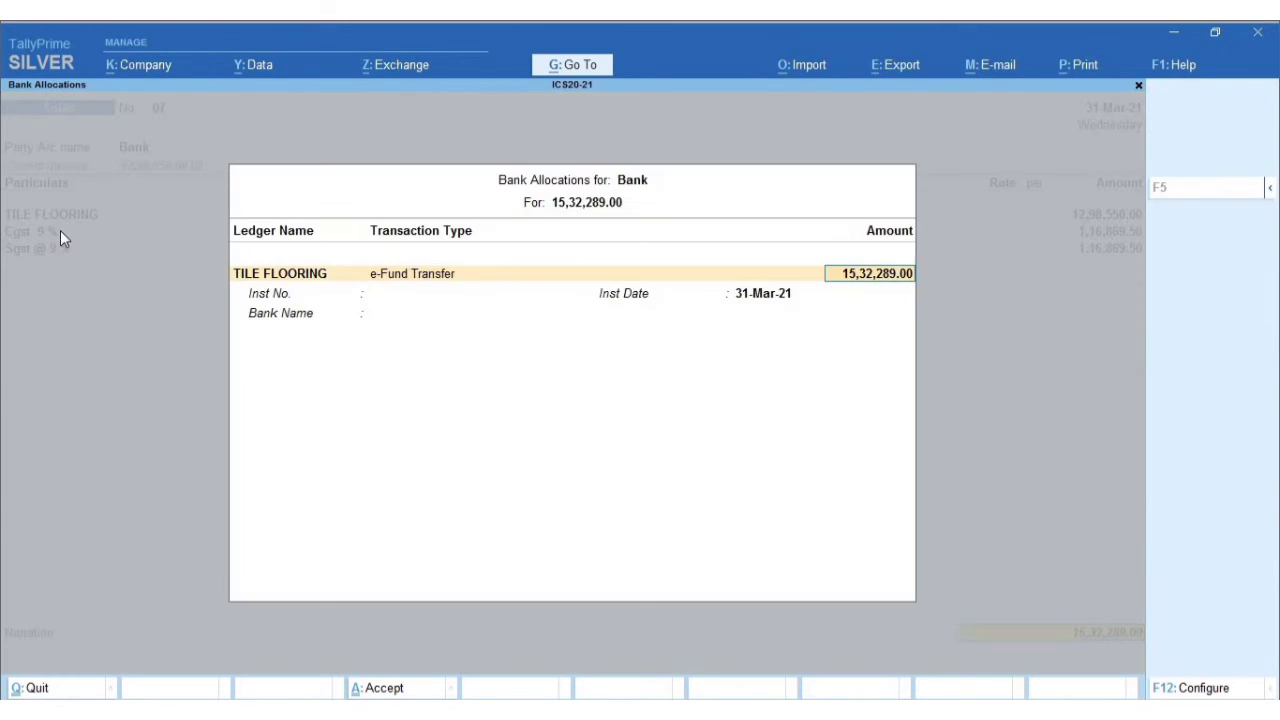
{"action": "key", "text": "Return"}
{"action": "key", "text": "Return"}
{"action": "key", "text": "Return"}
{"action": "key", "text": "Return"}
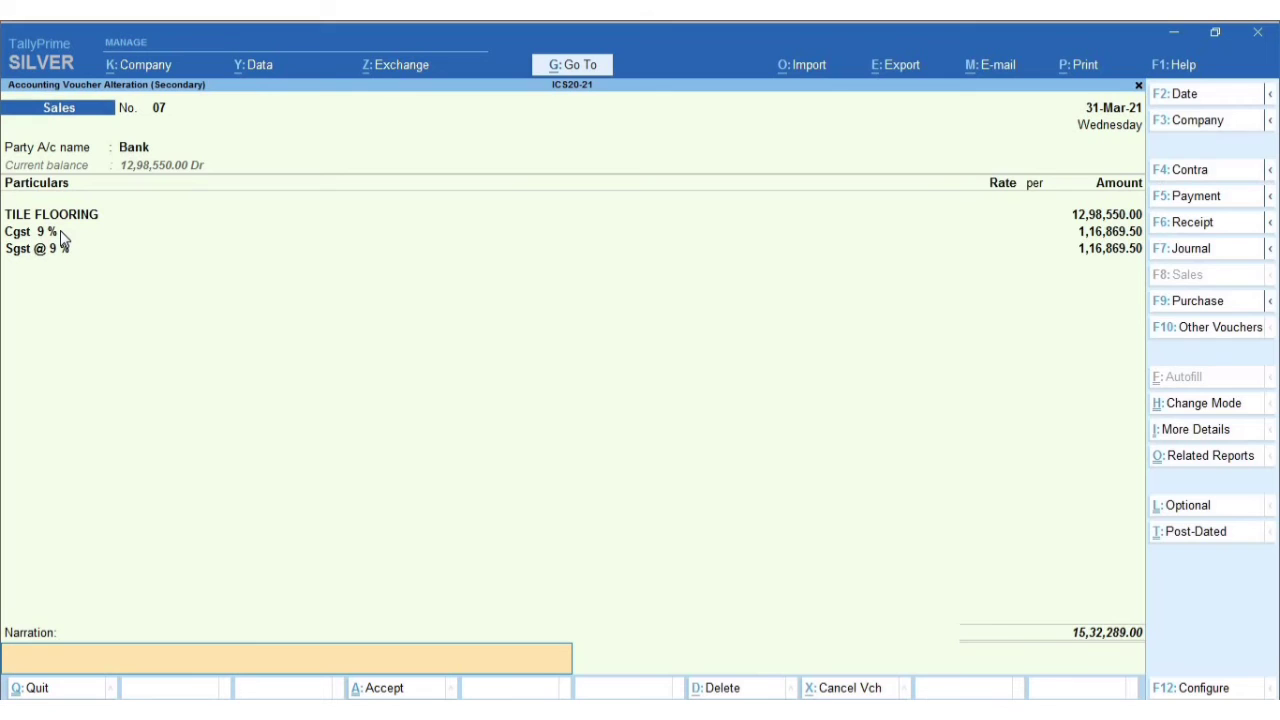
{"action": "key", "text": "Return"}
{"action": "key", "text": "Return"}
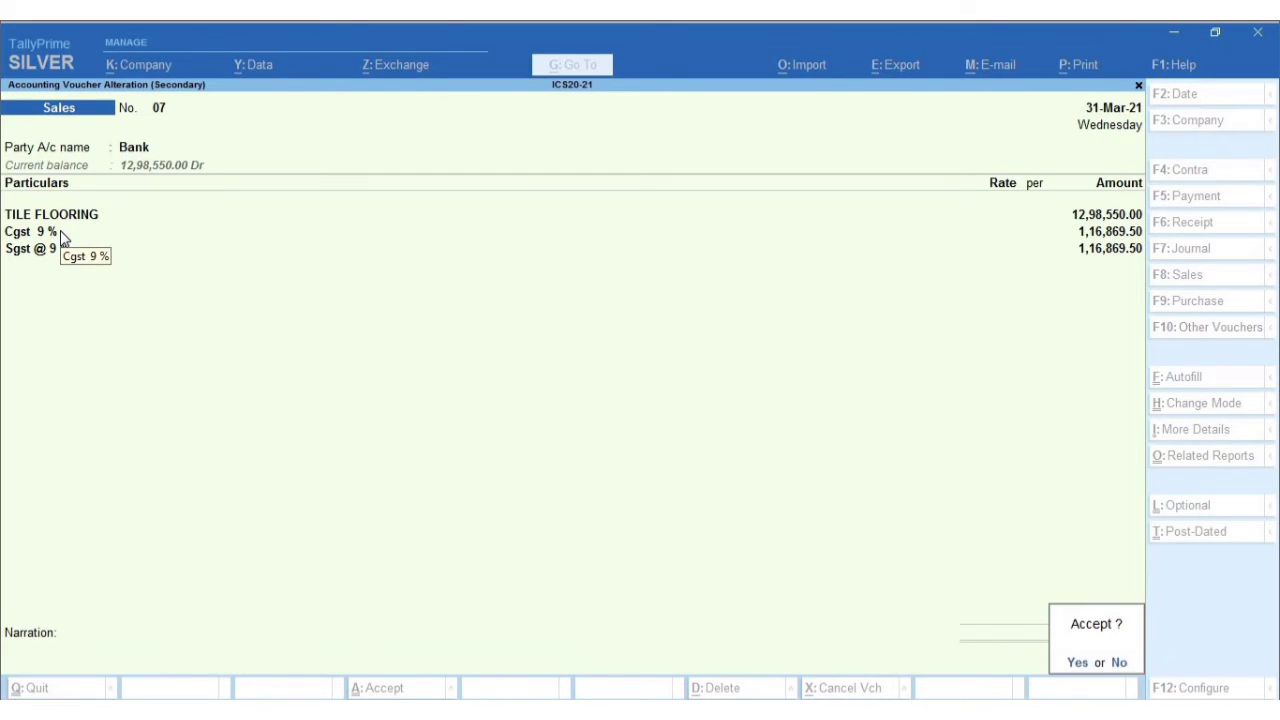
{"action": "key", "text": "Return"}
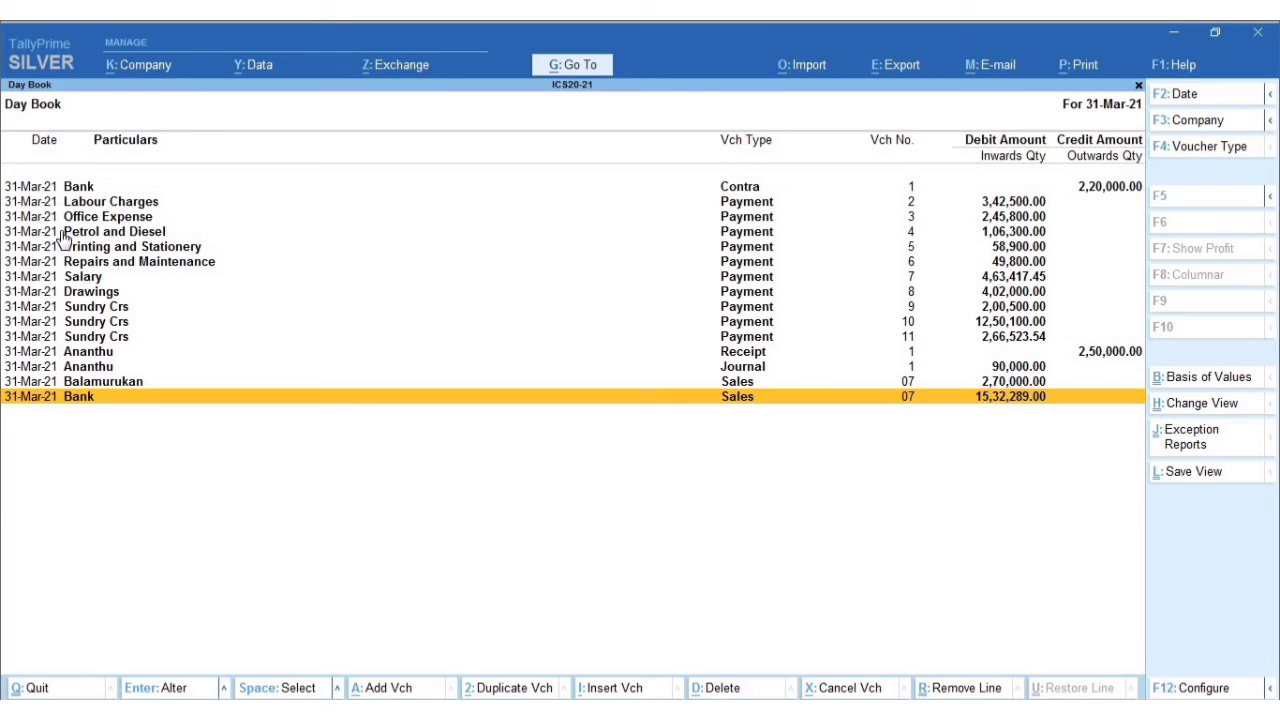
Open the Labour Charges payment voucher No. 2 dated 31-Mar-21 from the Day Book for alteration
{"action": "key", "text": "Up"}
{"action": "key", "text": "Up"}
{"action": "key", "text": "Up"}
{"action": "key", "text": "Up"}
{"action": "key", "text": "Up"}
{"action": "key", "text": "Up"}
{"action": "key", "text": "Up"}
{"action": "key", "text": "Up"}
{"action": "key", "text": "Up"}
{"action": "key", "text": "Up"}
{"action": "key", "text": "Up"}
{"action": "key", "text": "Up"}
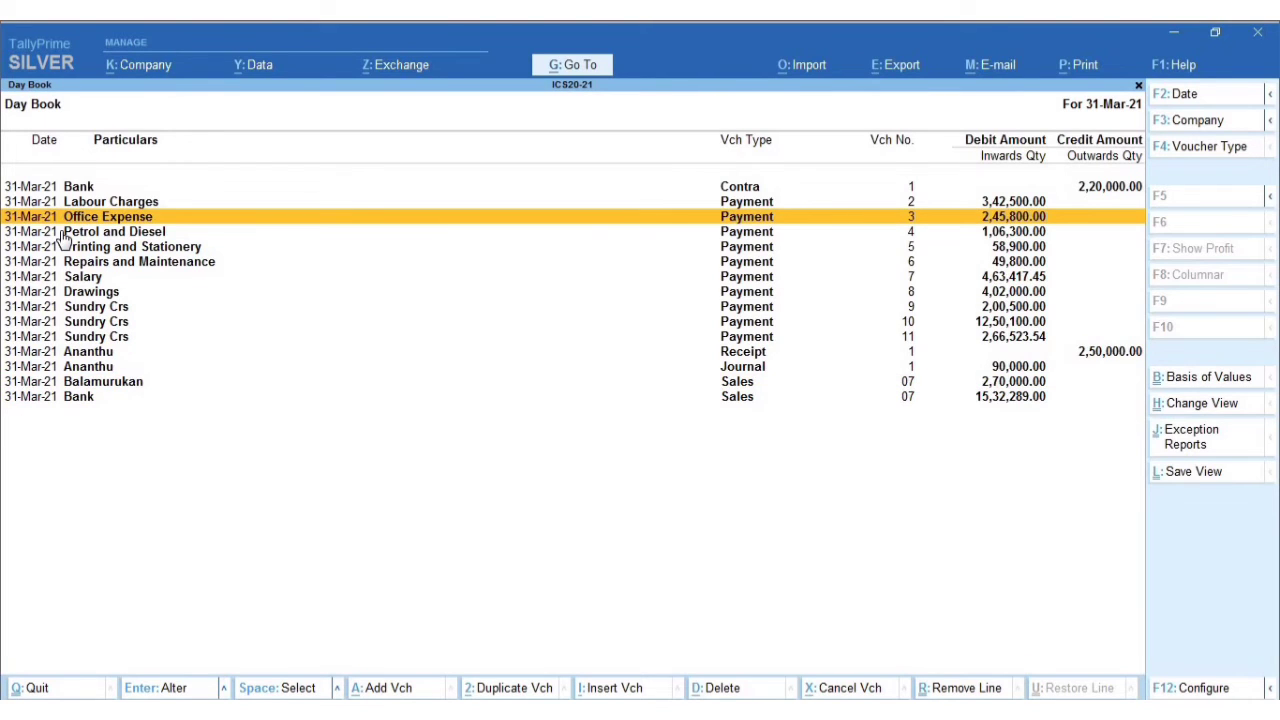
{"action": "key", "text": "Up"}
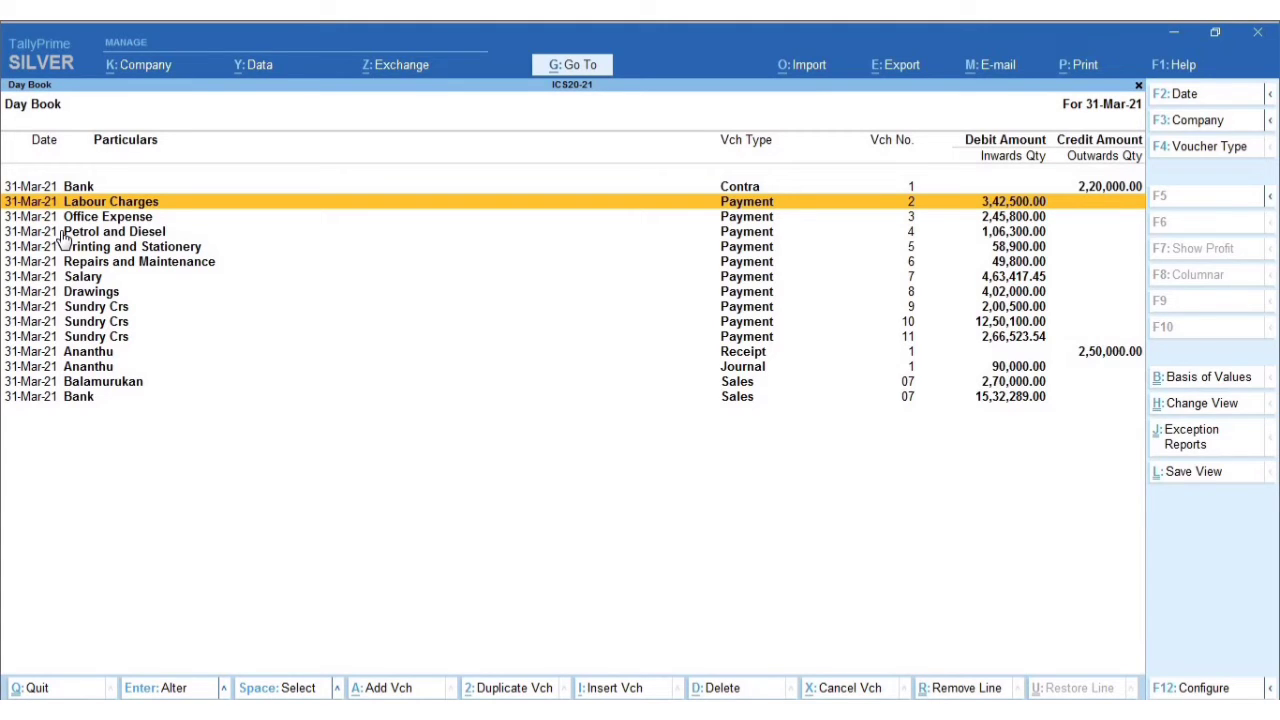
{"action": "key", "text": "Return"}
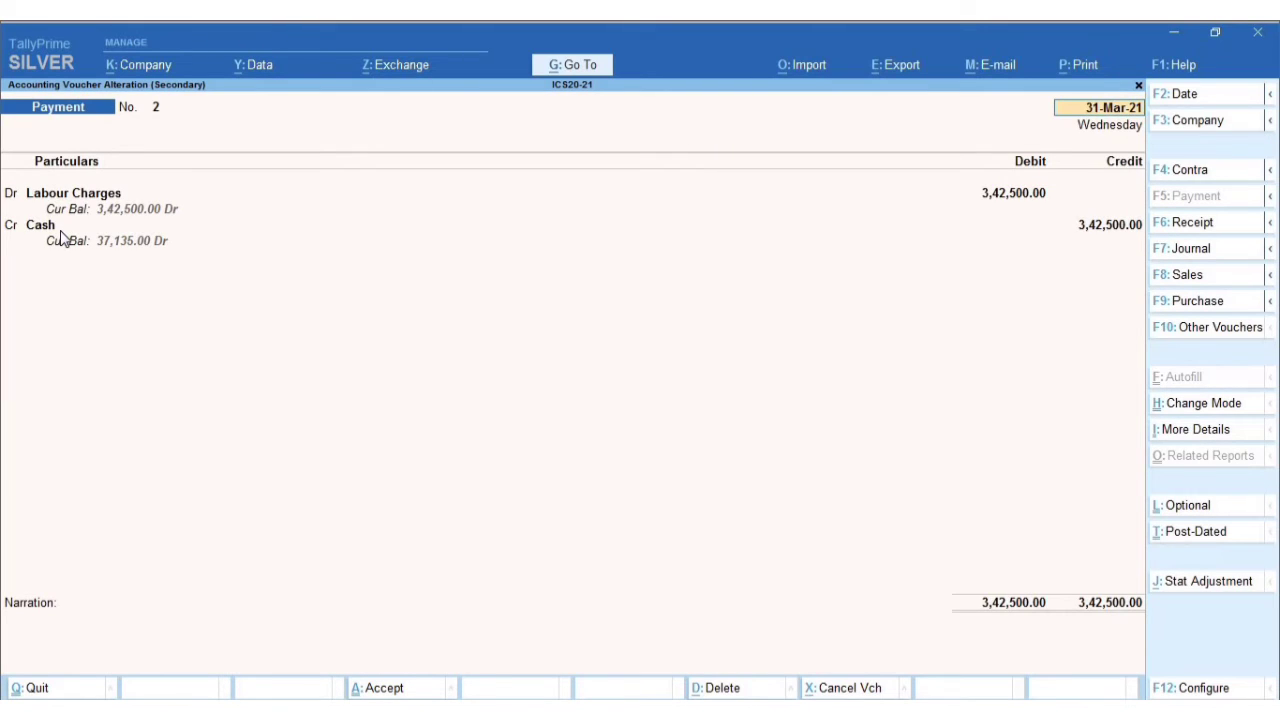
Open the Labour Charges ledger for alteration from the payment voucher's debit line
{"action": "key", "text": "Return"}
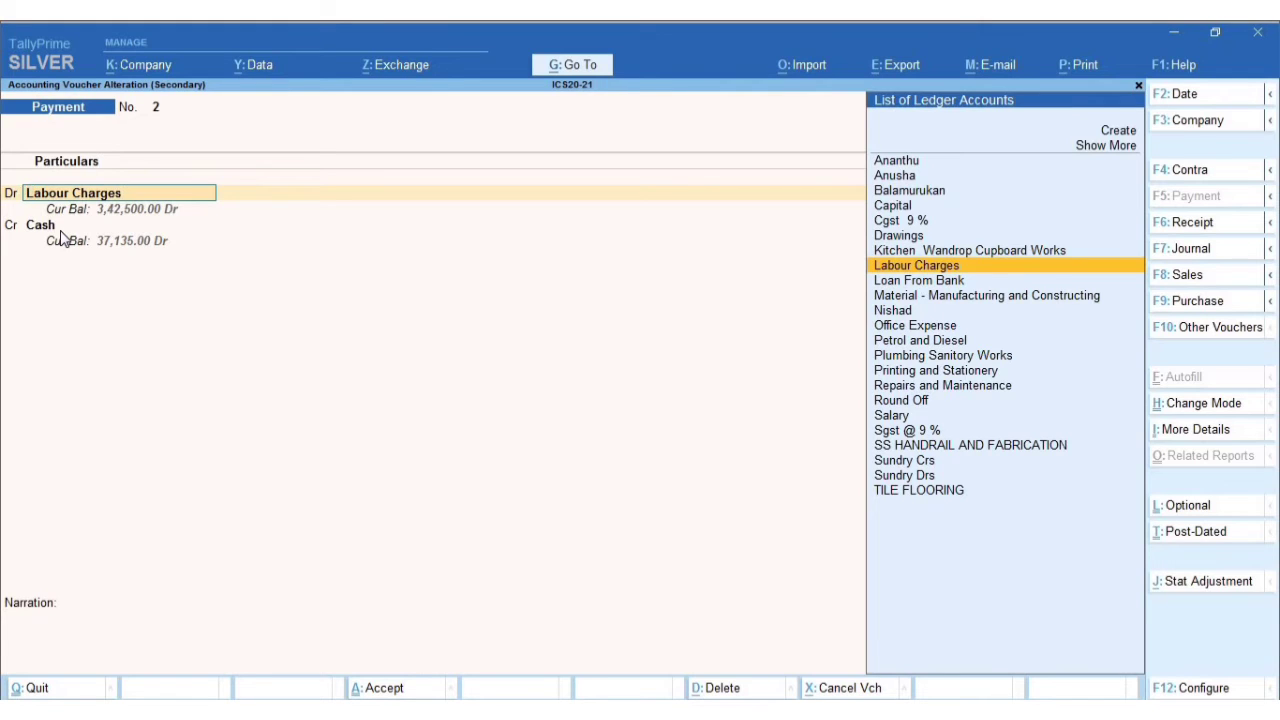
{"action": "key", "text": "Return"}
{"action": "key", "text": "Return"}
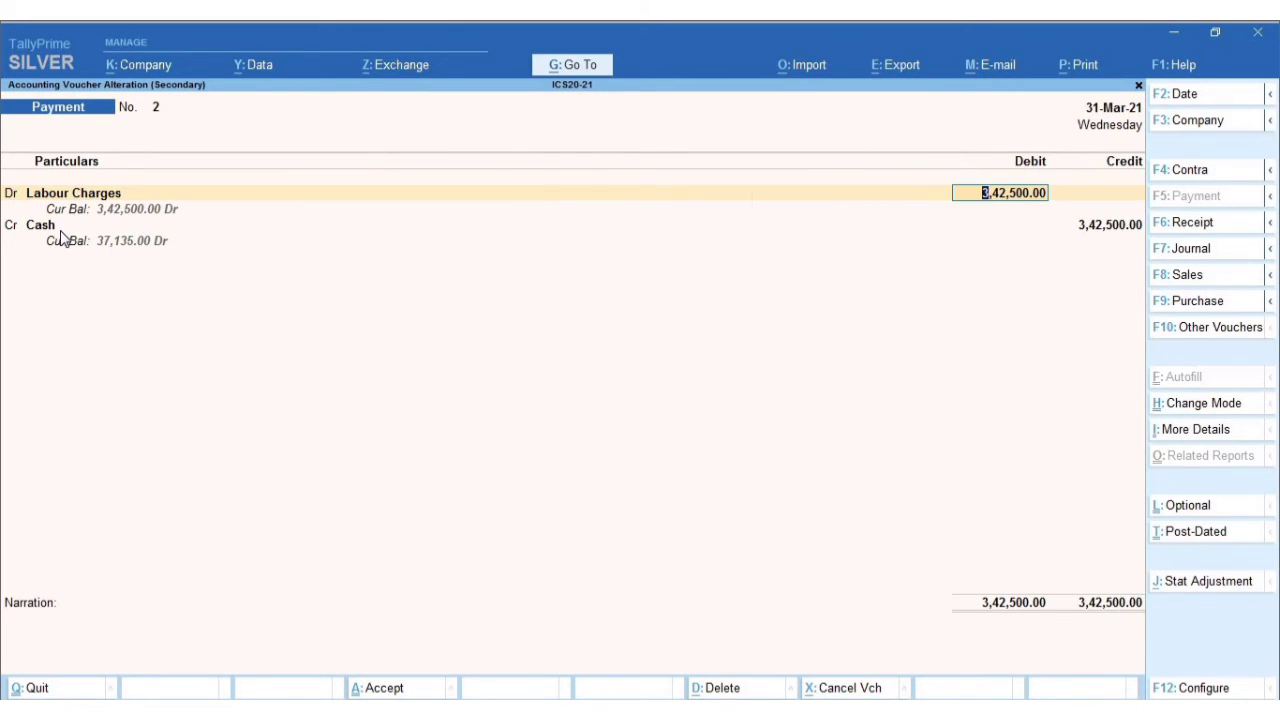
{"action": "key", "text": "BackSpace"}
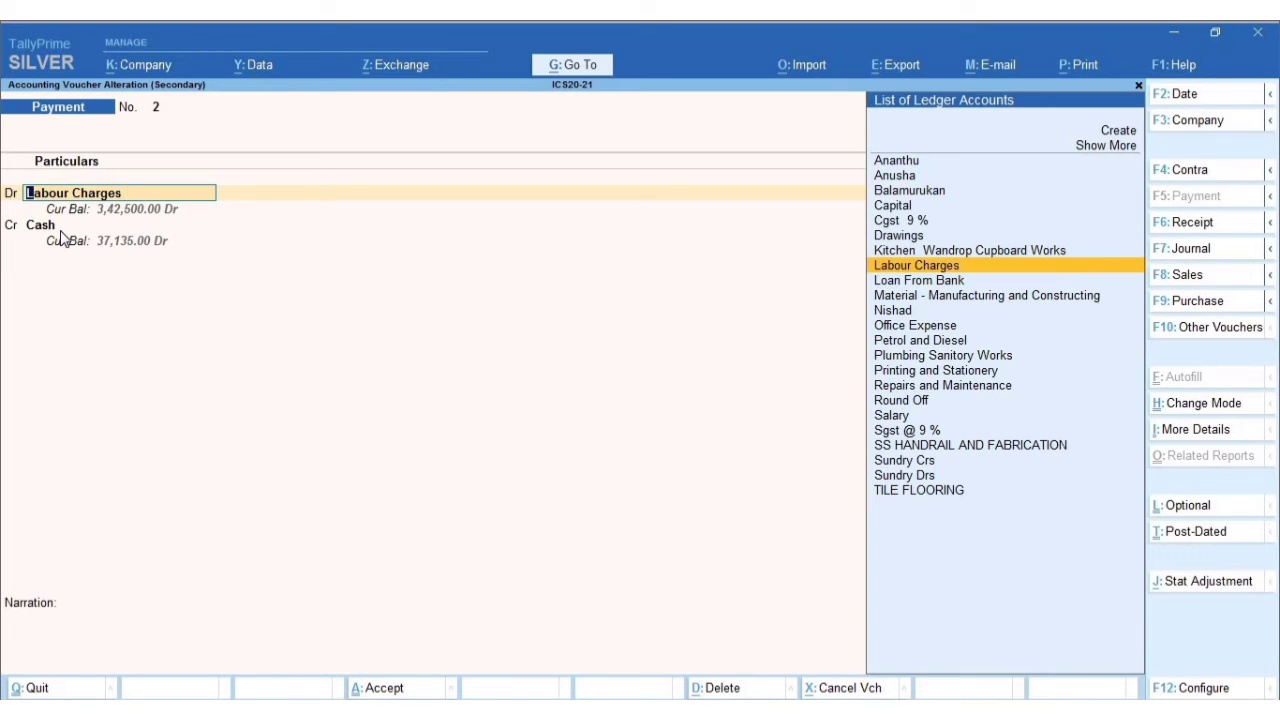
{"action": "key", "text": "ctrl+Return"}
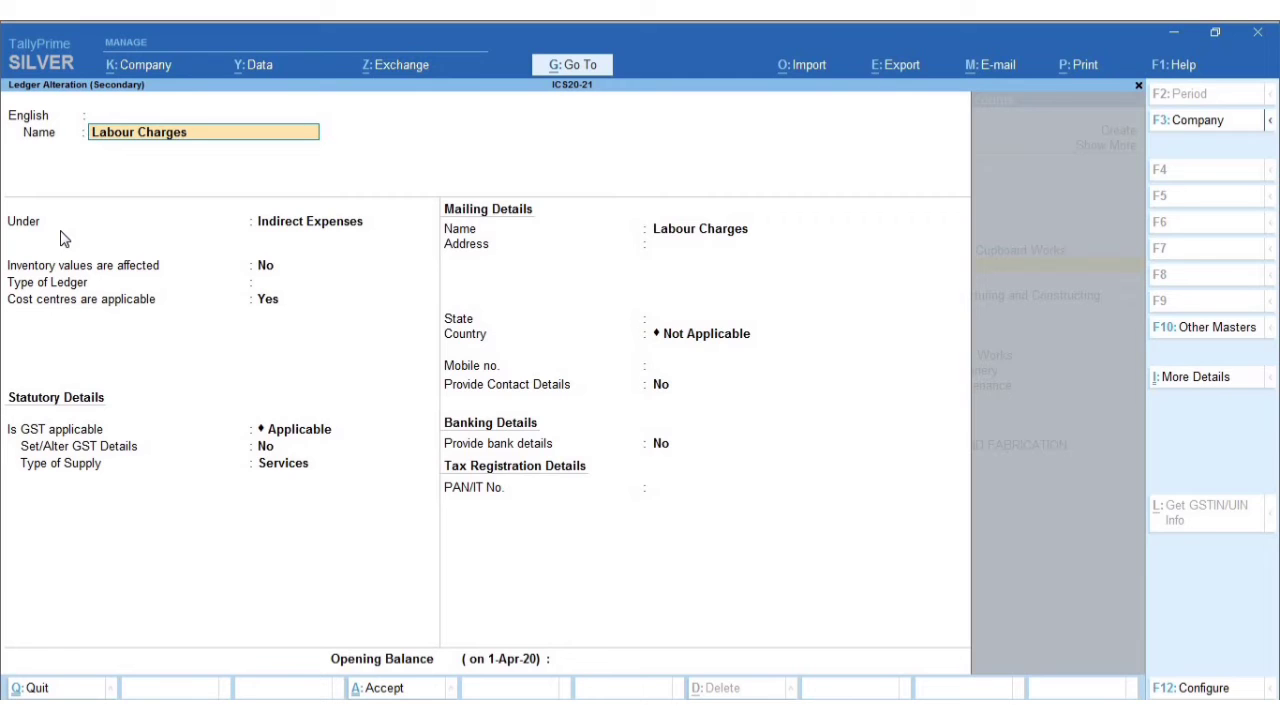
Accept Indirect Expenses as the Labour Charges ledger's group and set its Type of Ledger to Not Applicable
{"action": "key", "text": "Return"}
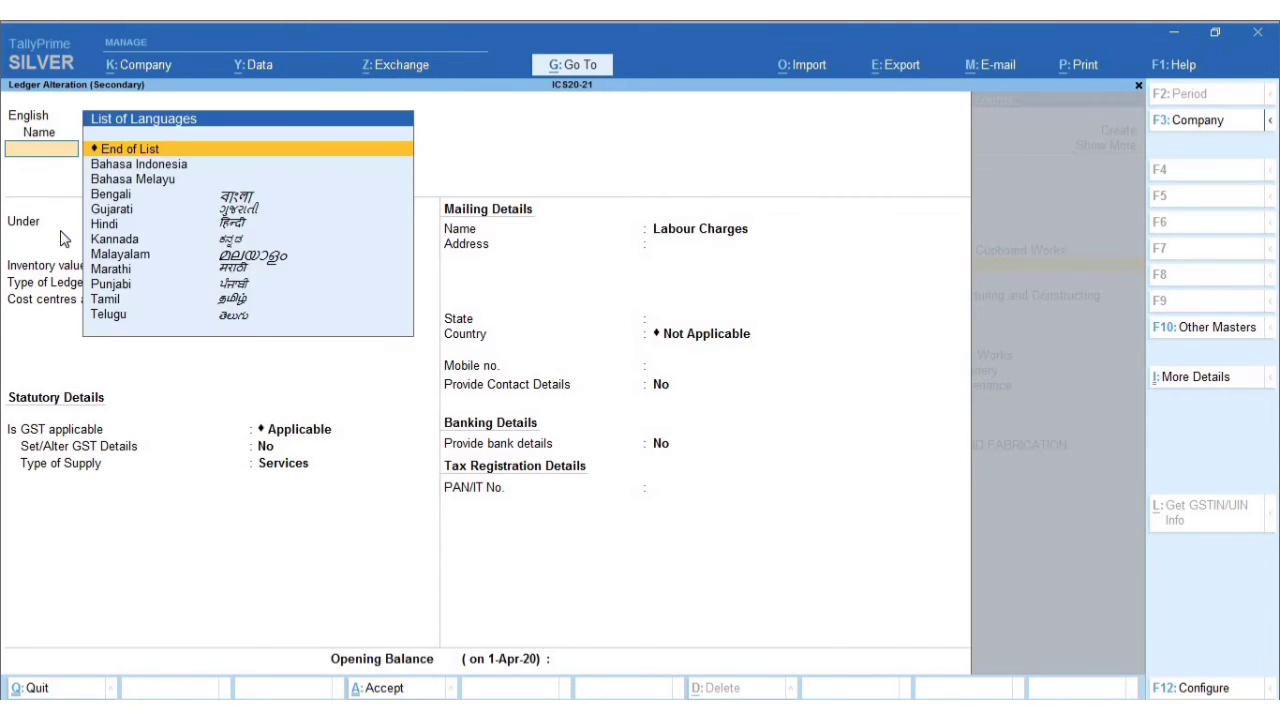
{"action": "key", "text": "Return"}
{"action": "key", "text": "Return"}
{"action": "key", "text": "BackSpace"}
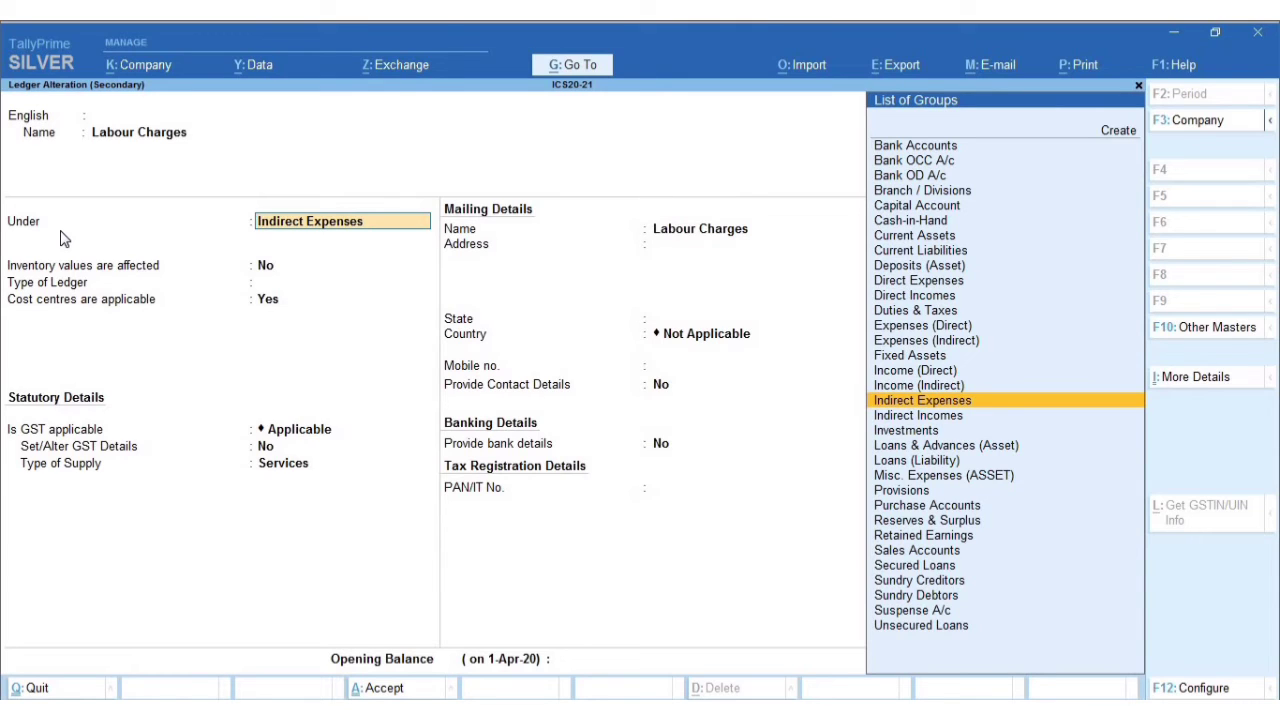
{"action": "key", "text": "Return"}
{"action": "key", "text": "Return"}
{"action": "key", "text": "Return"}
{"action": "key", "text": "Return"}
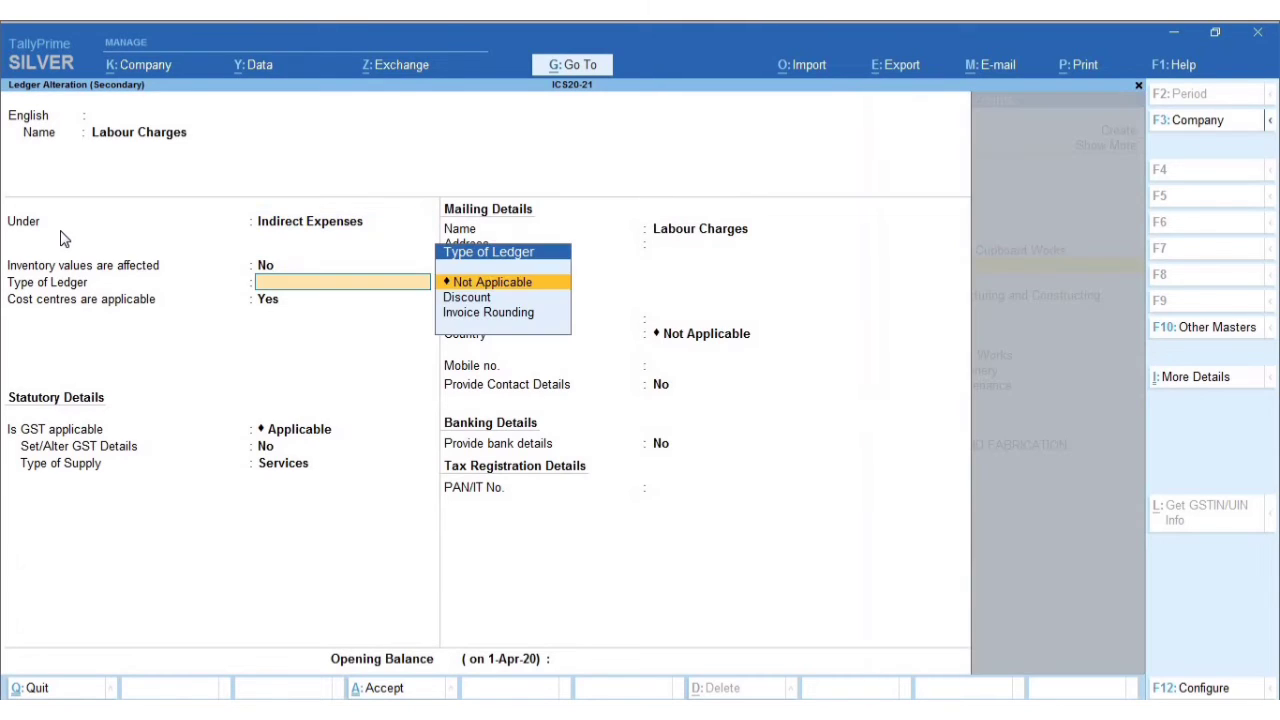
{"action": "key", "text": "Return"}
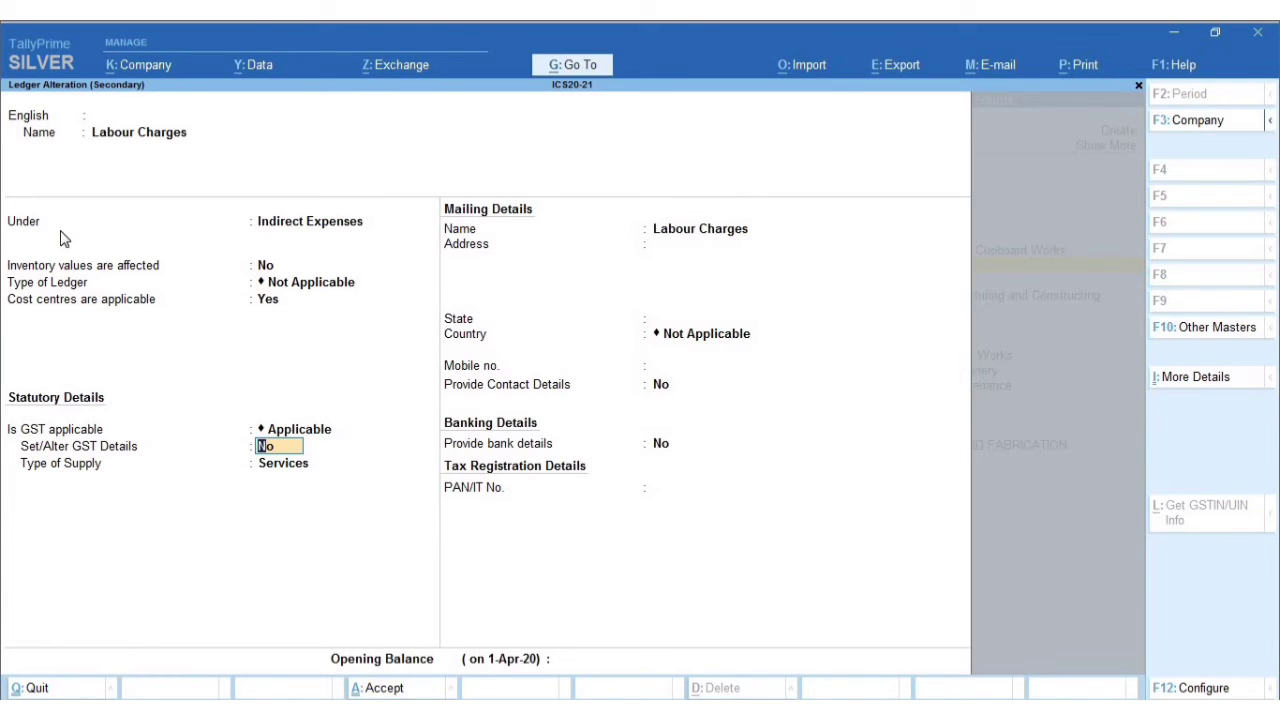
Accept Yes for Cost centres are applicable and Services as the type of supply, and save the Labour Charges ledger
{"action": "key", "text": "BackSpace"}
{"action": "key", "text": "BackSpace"}
{"action": "key", "text": "BackSpace"}
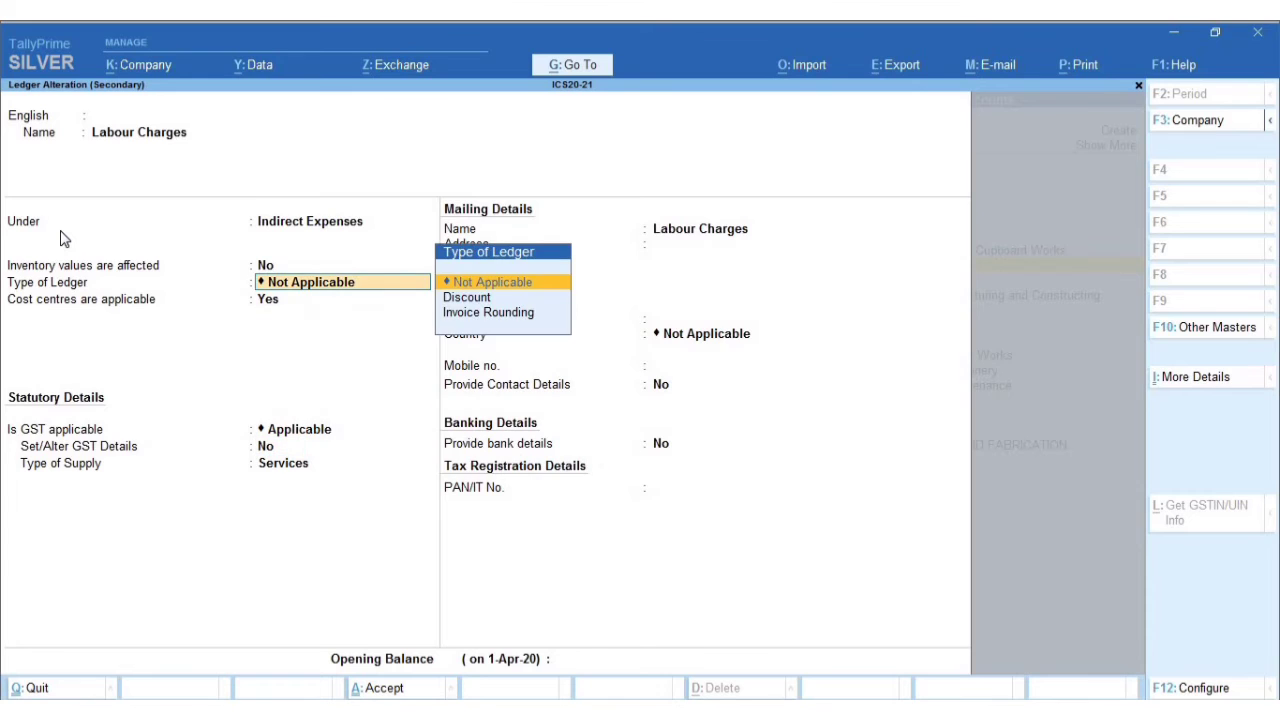
{"action": "key", "text": "Return"}
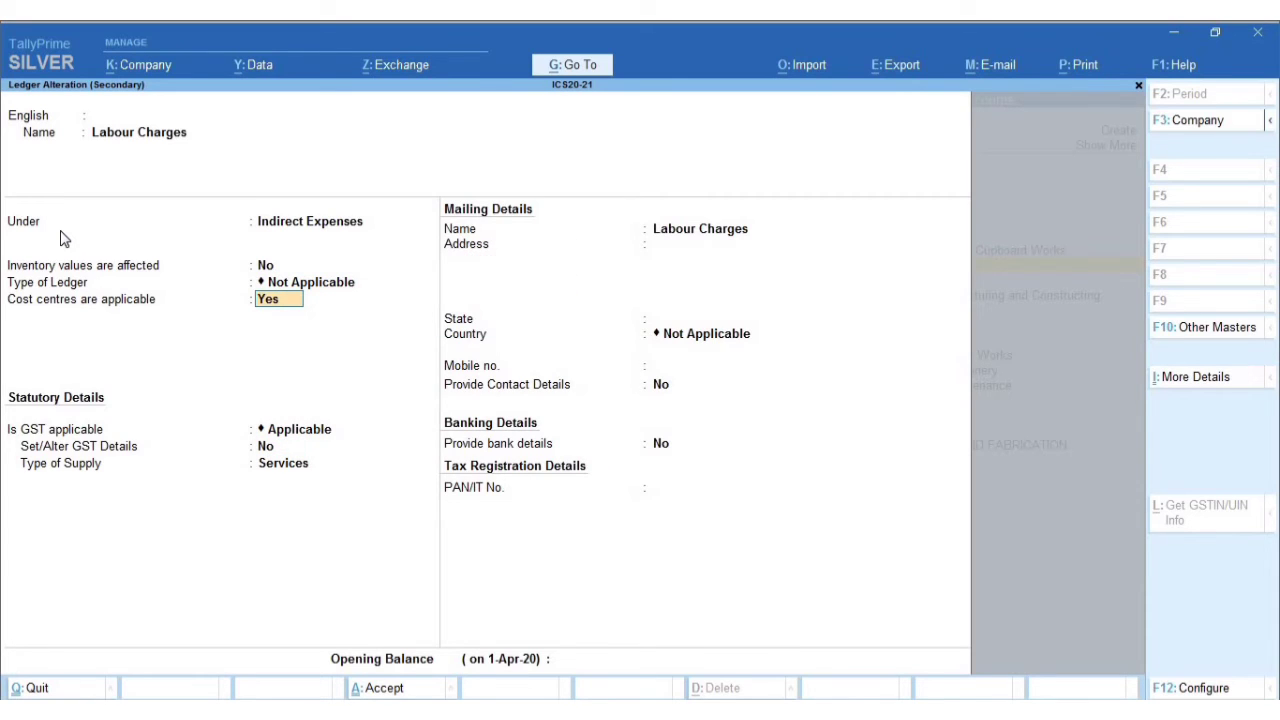
{"action": "key", "text": "Return"}
{"action": "key", "text": "Return"}
{"action": "key", "text": "Return"}
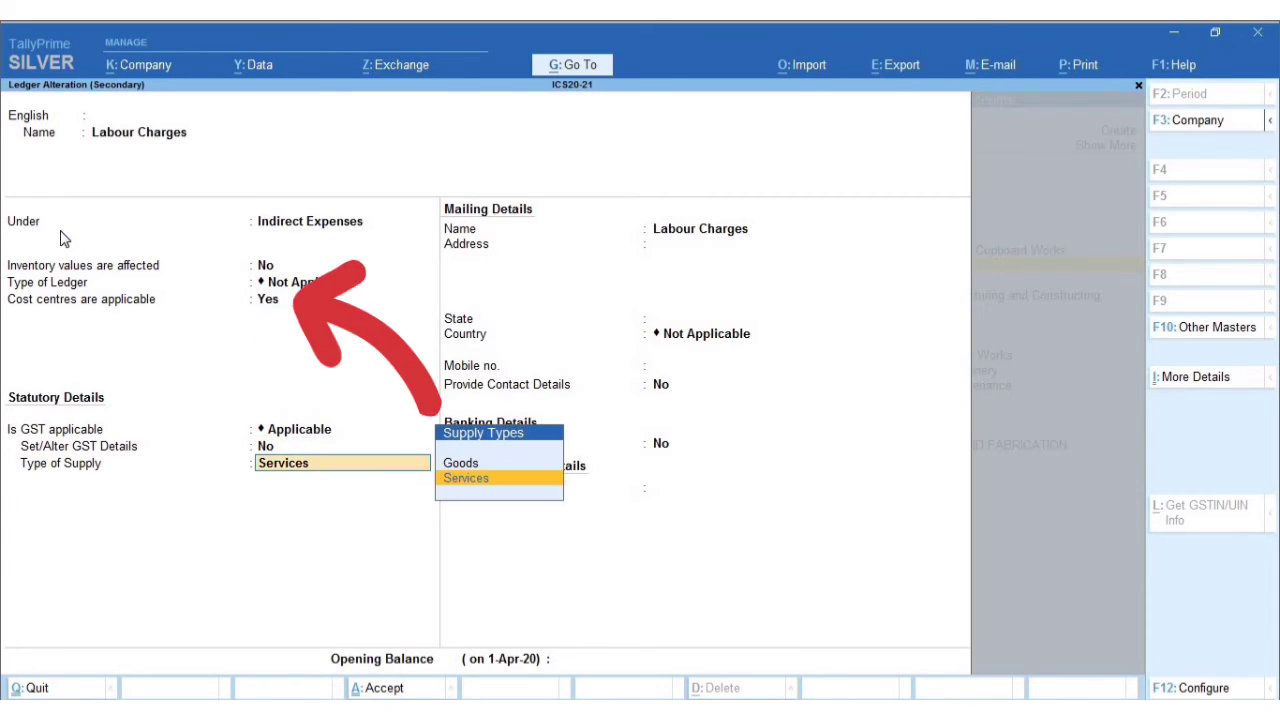
{"action": "key", "text": "Return"}
{"action": "key", "text": "Return"}
{"action": "key", "text": "Return"}
{"action": "key", "text": "Return"}
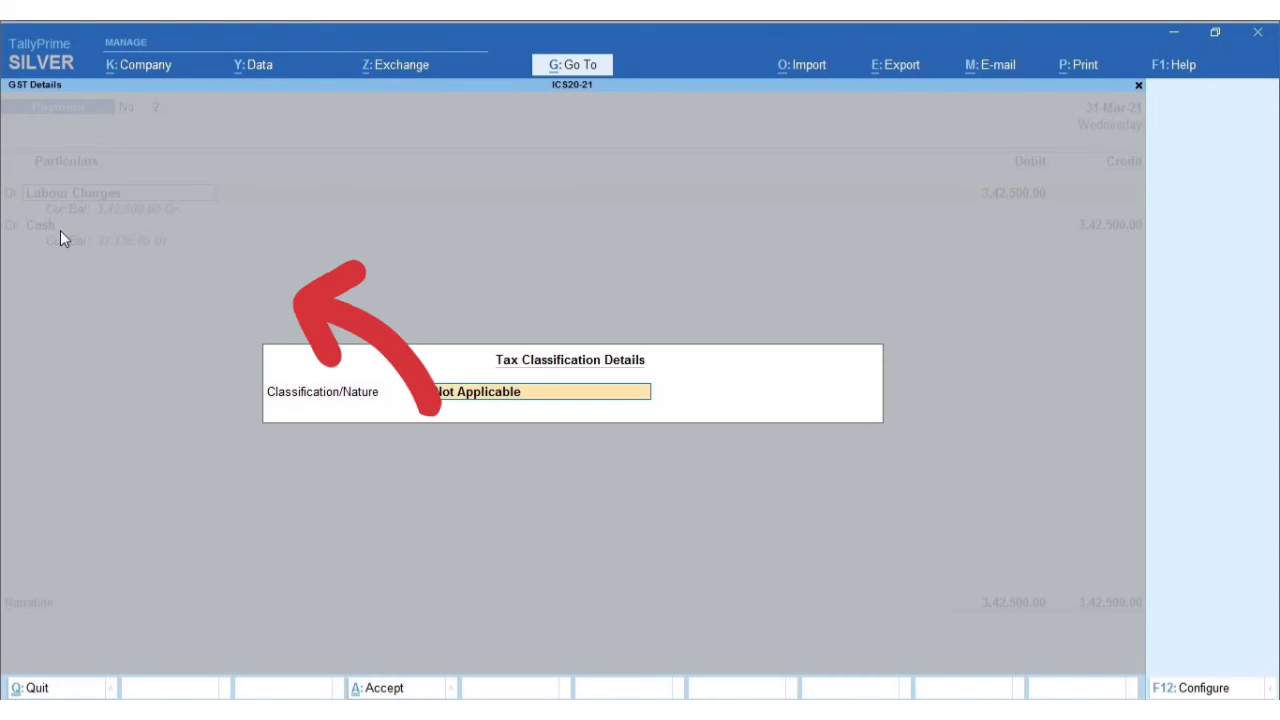
Accept Not Applicable as the tax classification and allocate the Labour Charges amount of 3,42,500.00 to the cost centre Project 1
{"action": "key", "text": "Return"}
{"action": "key", "text": "Return"}
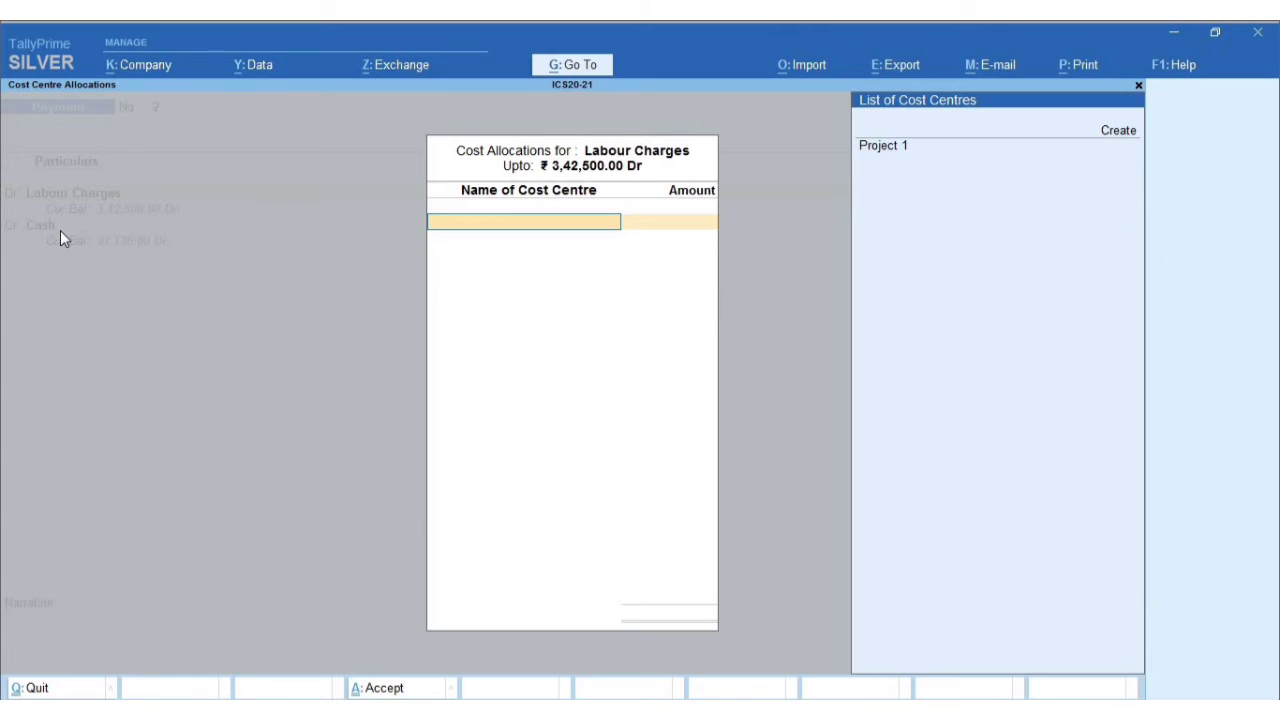
{"action": "key", "text": "Down"}
{"action": "key", "text": "Return"}
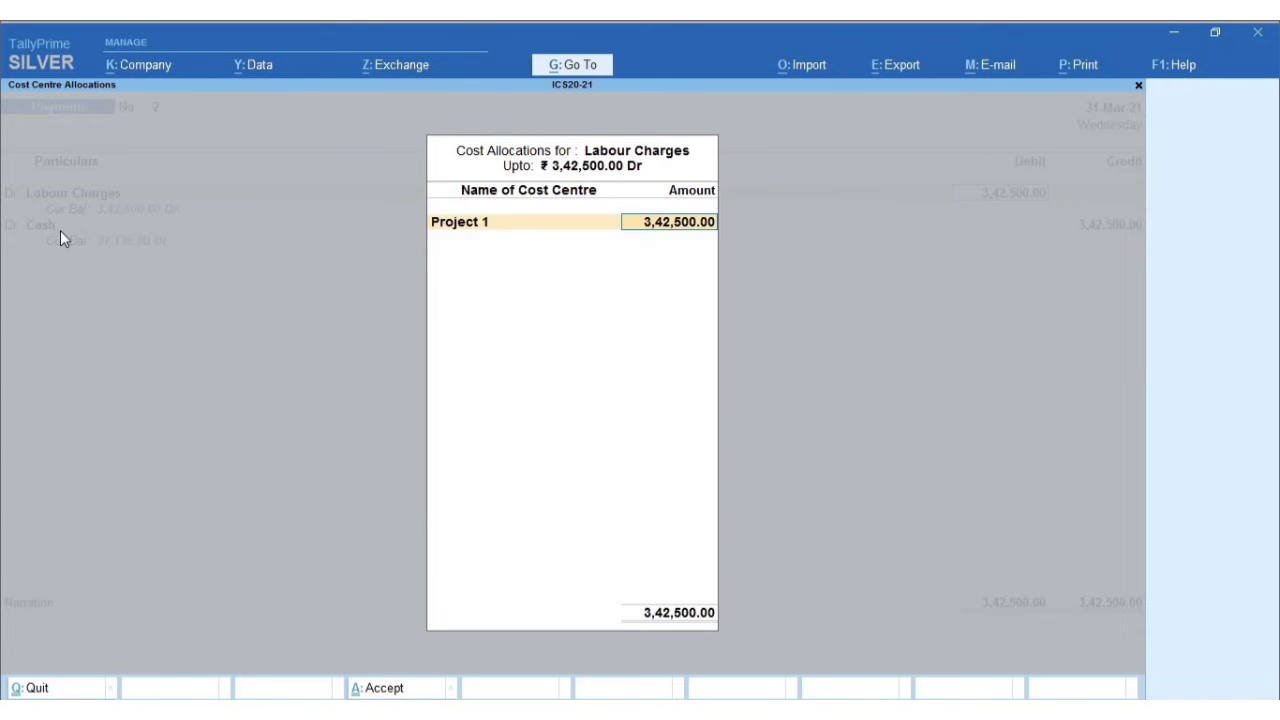
{"action": "key", "text": "Return"}
{"action": "key", "text": "Return"}
{"action": "key", "text": "Return"}
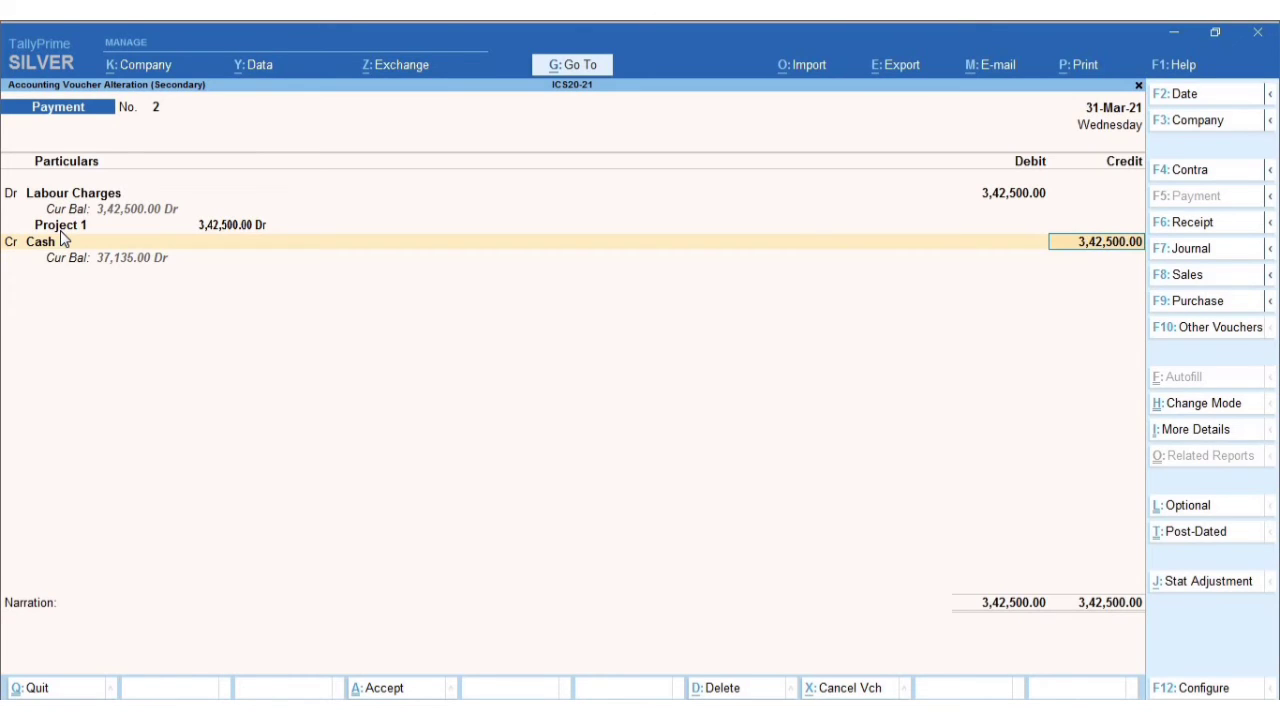
Accept the Cash credit of 3,42,500.00, leave the narration without text, and save the payment voucher
{"action": "key", "text": "Return"}
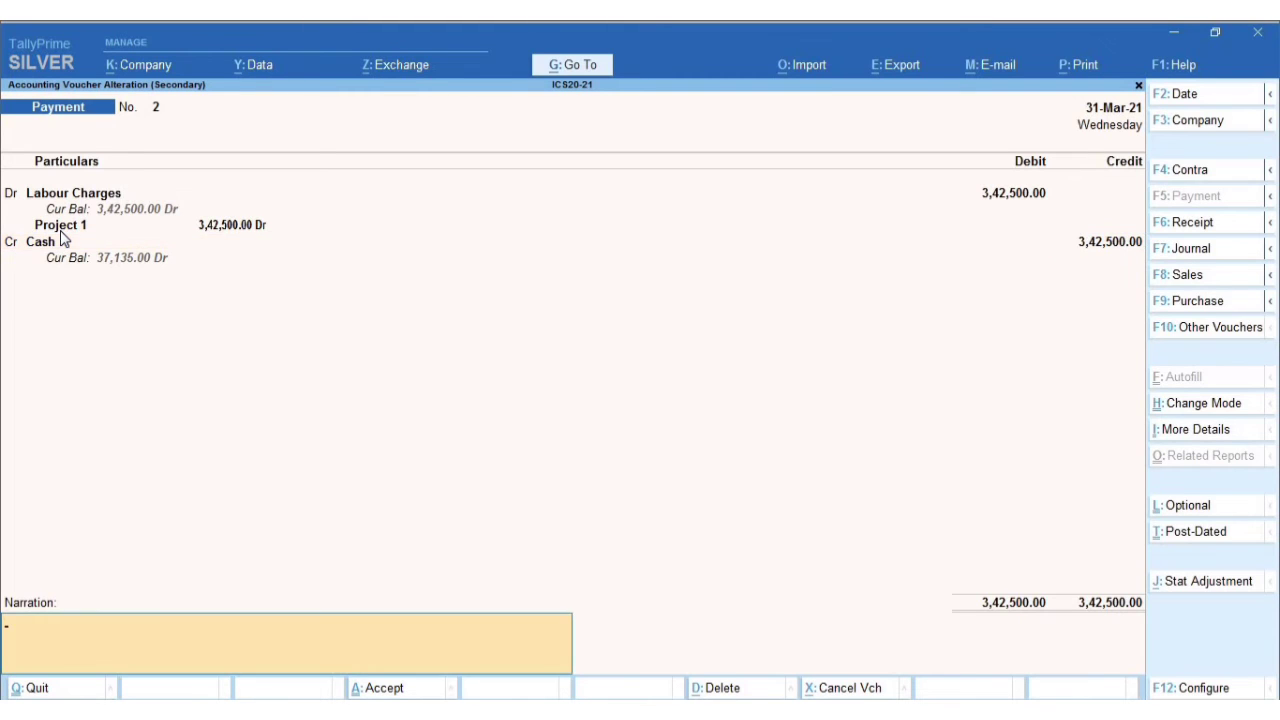
{"action": "key", "text": "Return"}
{"action": "key", "text": "Return"}
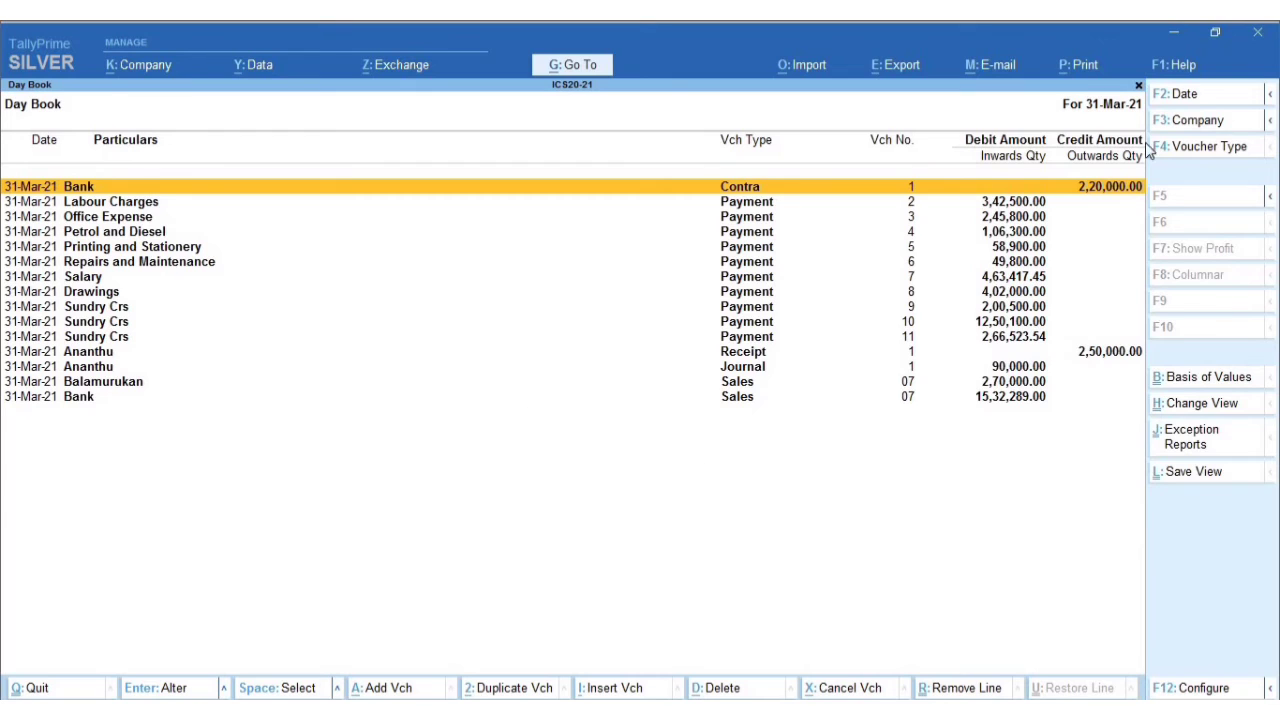
Leave the Day Book and display the Cost Centre Summary report from the cost centre statements of accounts
{"action": "left_click", "coordinate": [1139, 86]}
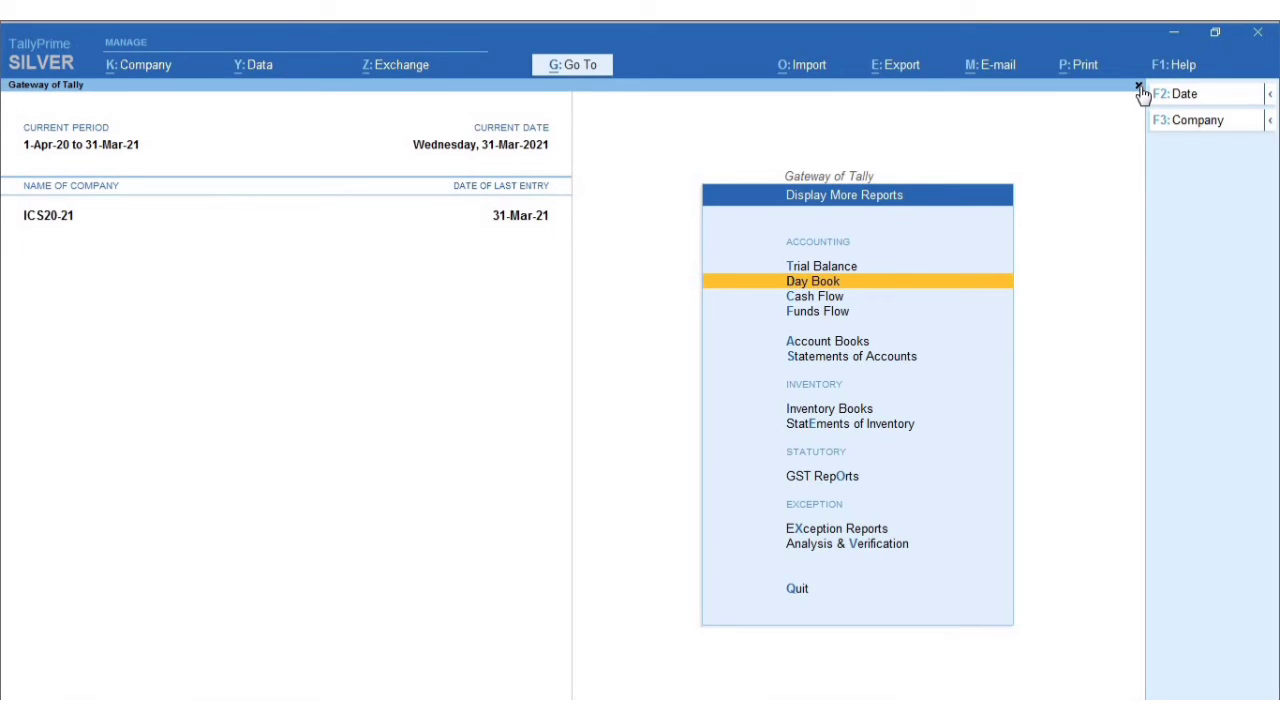
{"action": "left_click", "coordinate": [1139, 87]}
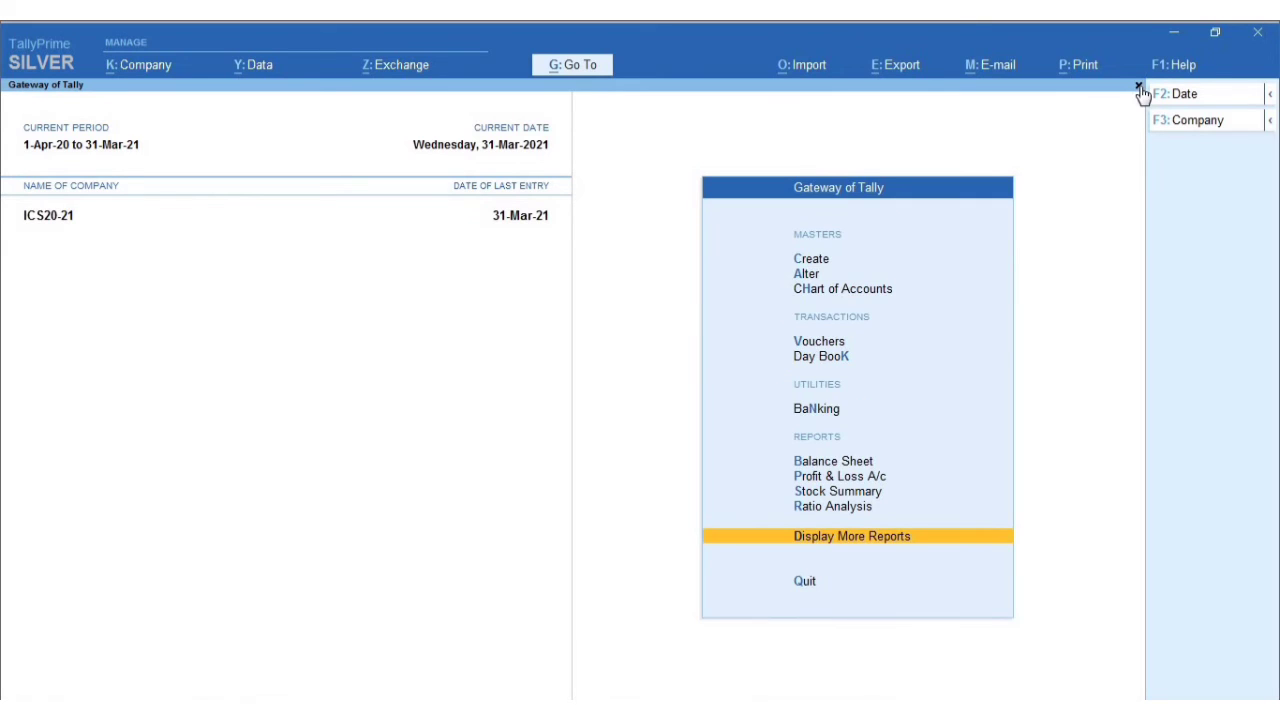
{"action": "left_click", "coordinate": [863, 547]}
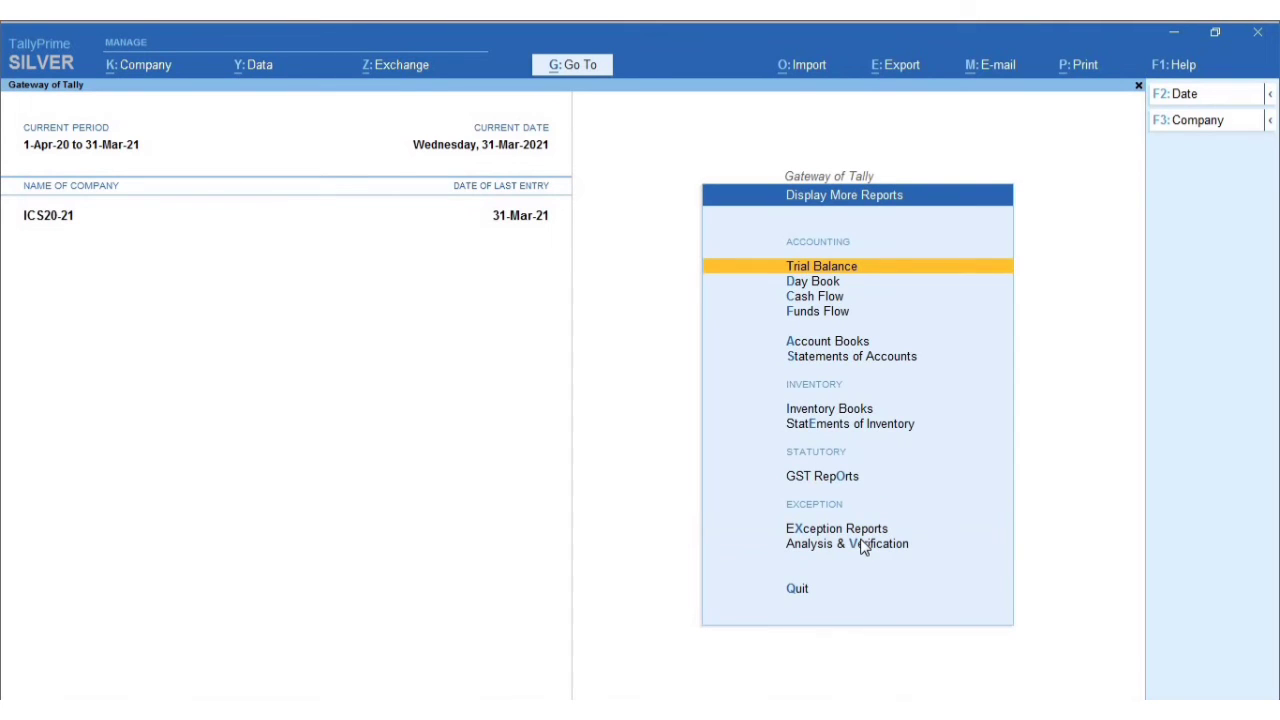
{"action": "left_click", "coordinate": [856, 359]}
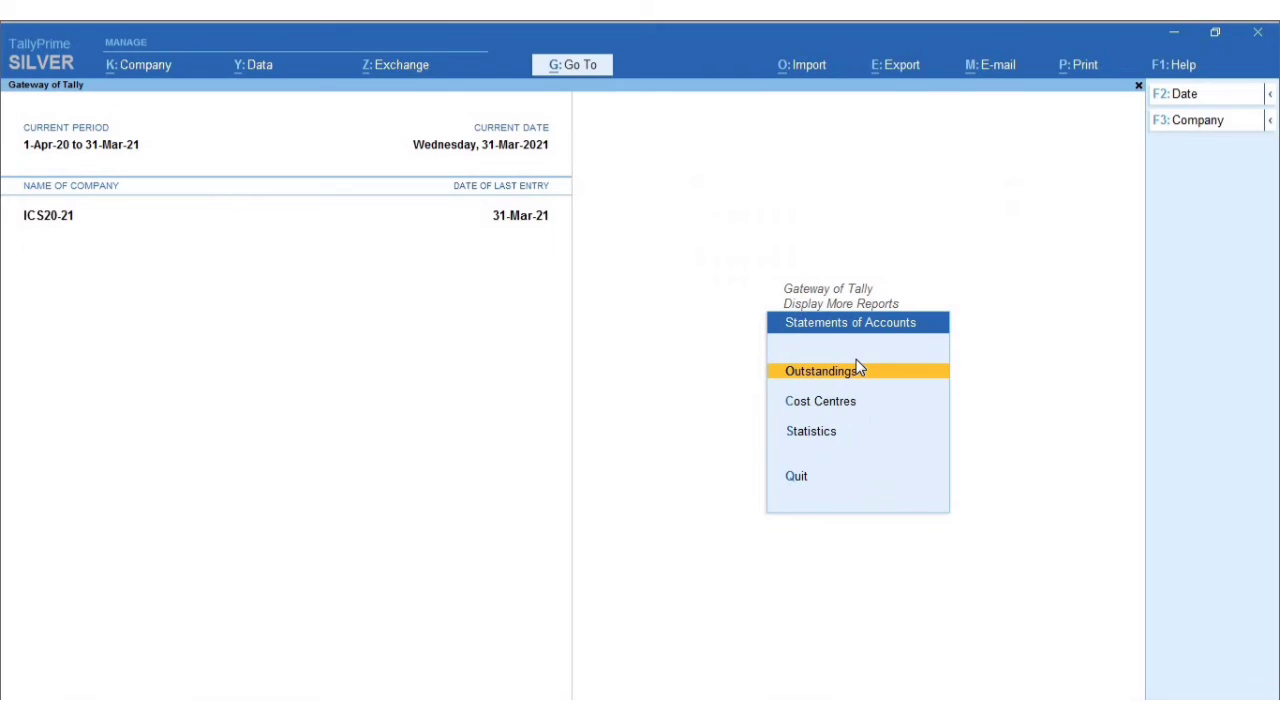
{"action": "left_click", "coordinate": [829, 407]}
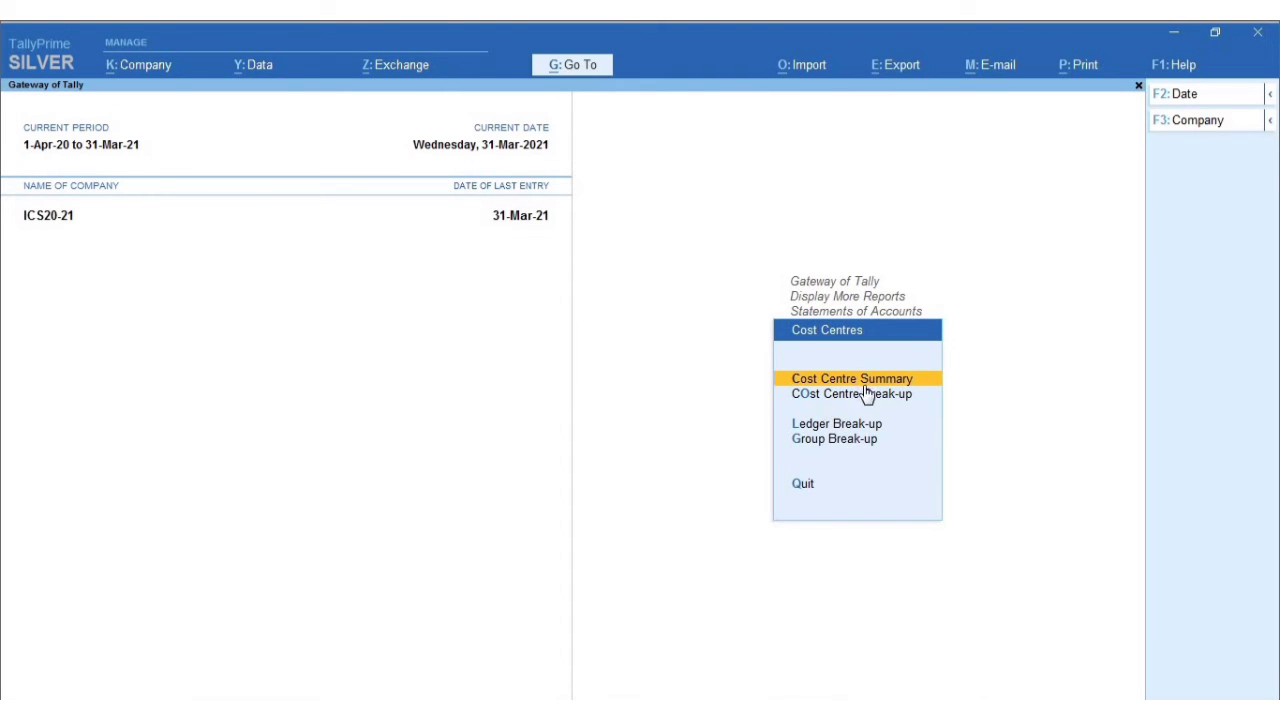
{"action": "left_click", "coordinate": [865, 381]}
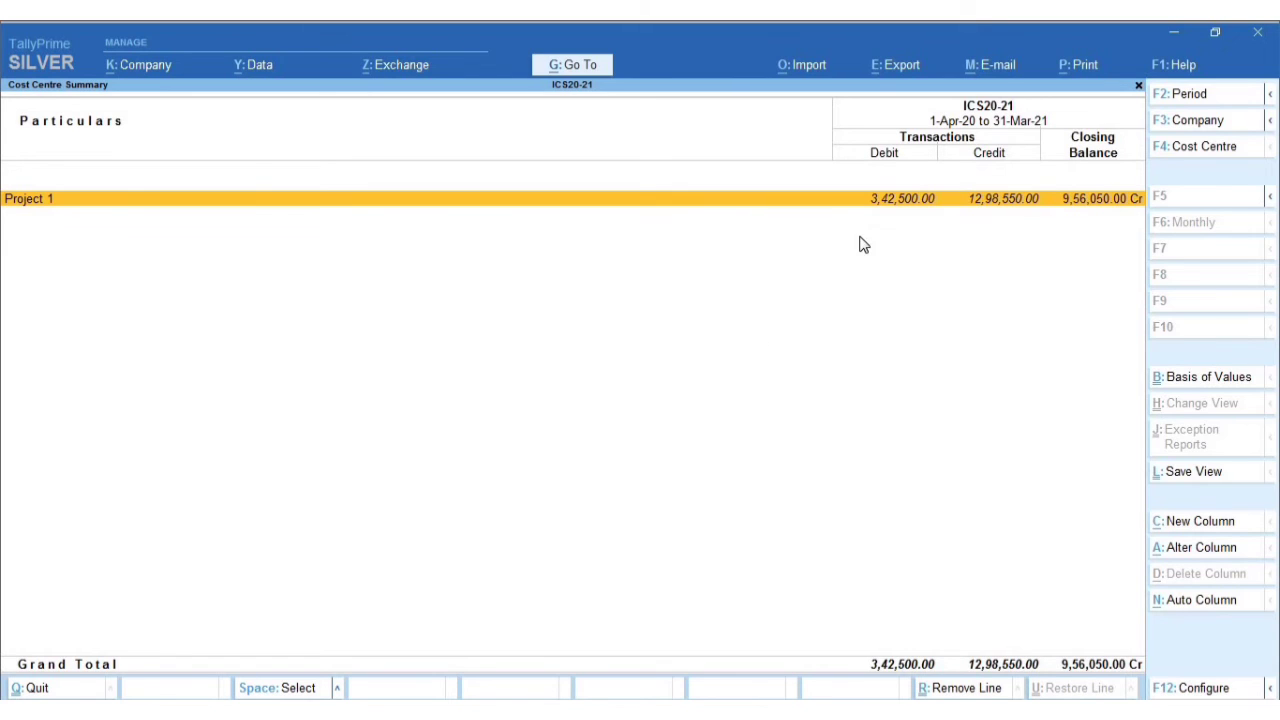
Drill down from Project 1 through its monthly summary to the cost centre vouchers for March
{"action": "key", "text": "alt"}
{"action": "key", "text": "Return"}
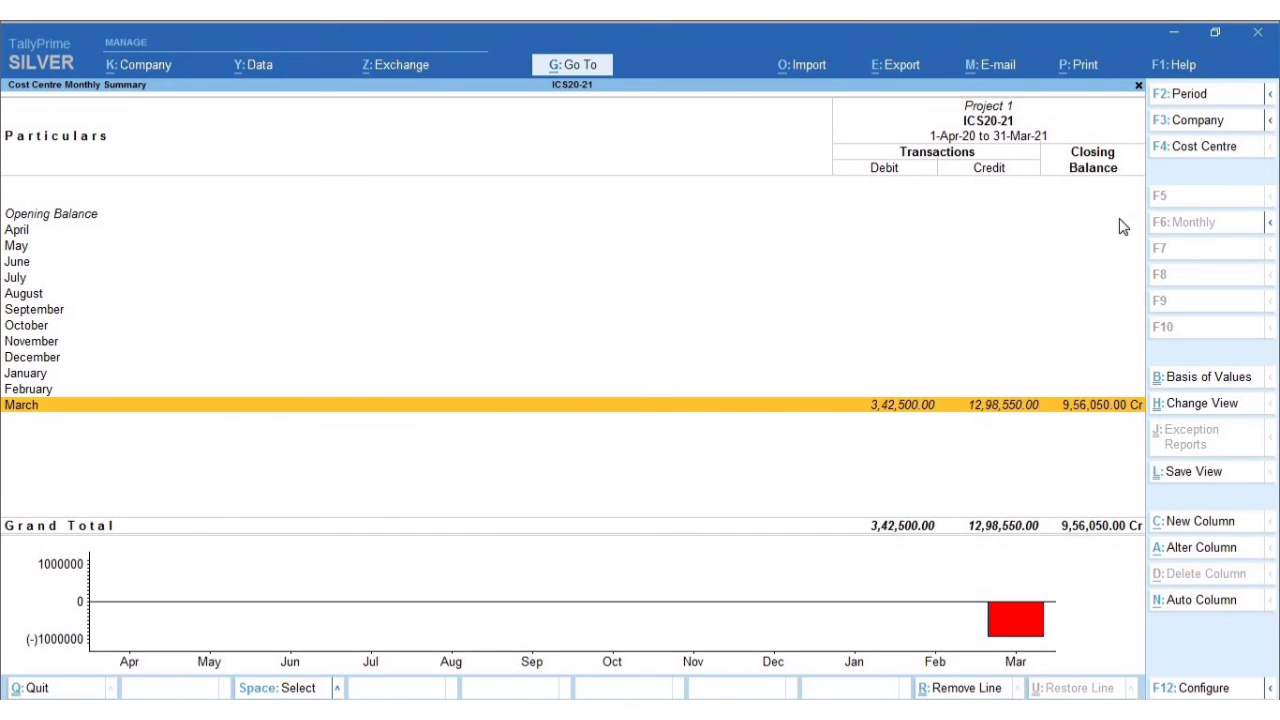
{"action": "key", "text": "Return"}
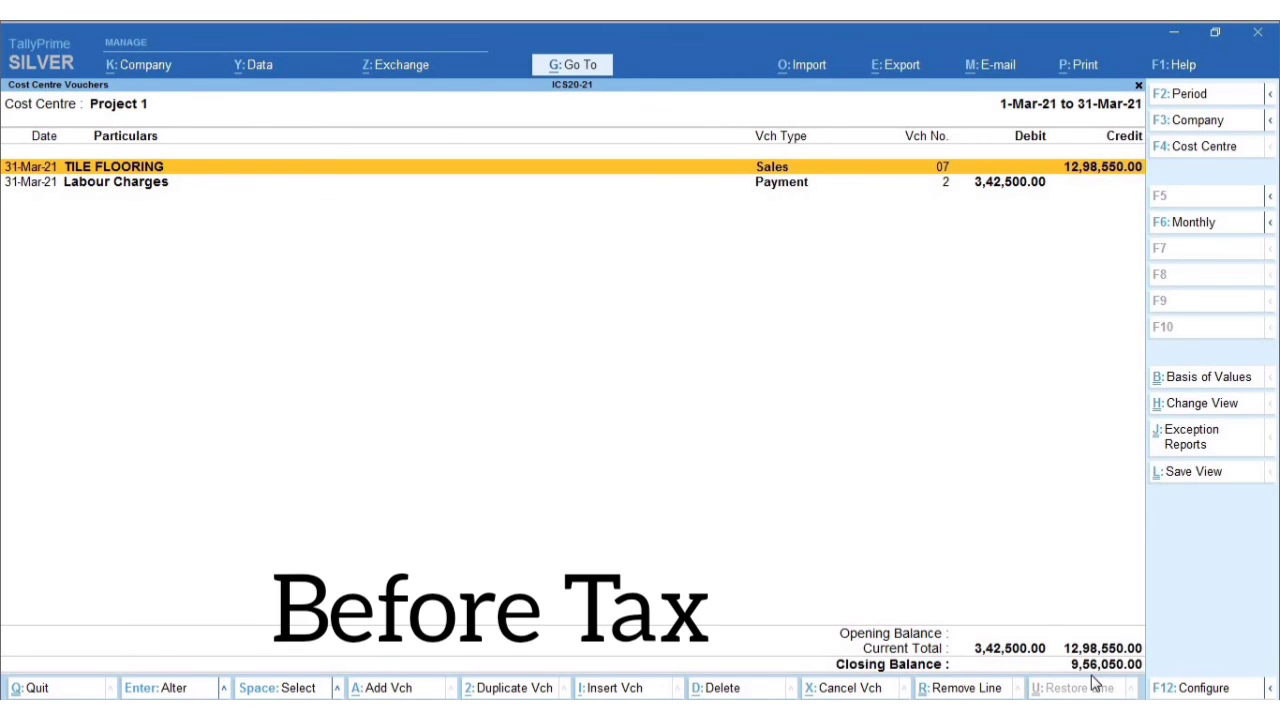
Close the Project 1 voucher list, monthly summary and Cost Centre Summary, and return to the Statements of Accounts
{"action": "left_click", "coordinate": [1139, 88]}
{"action": "left_click", "coordinate": [1139, 88]}
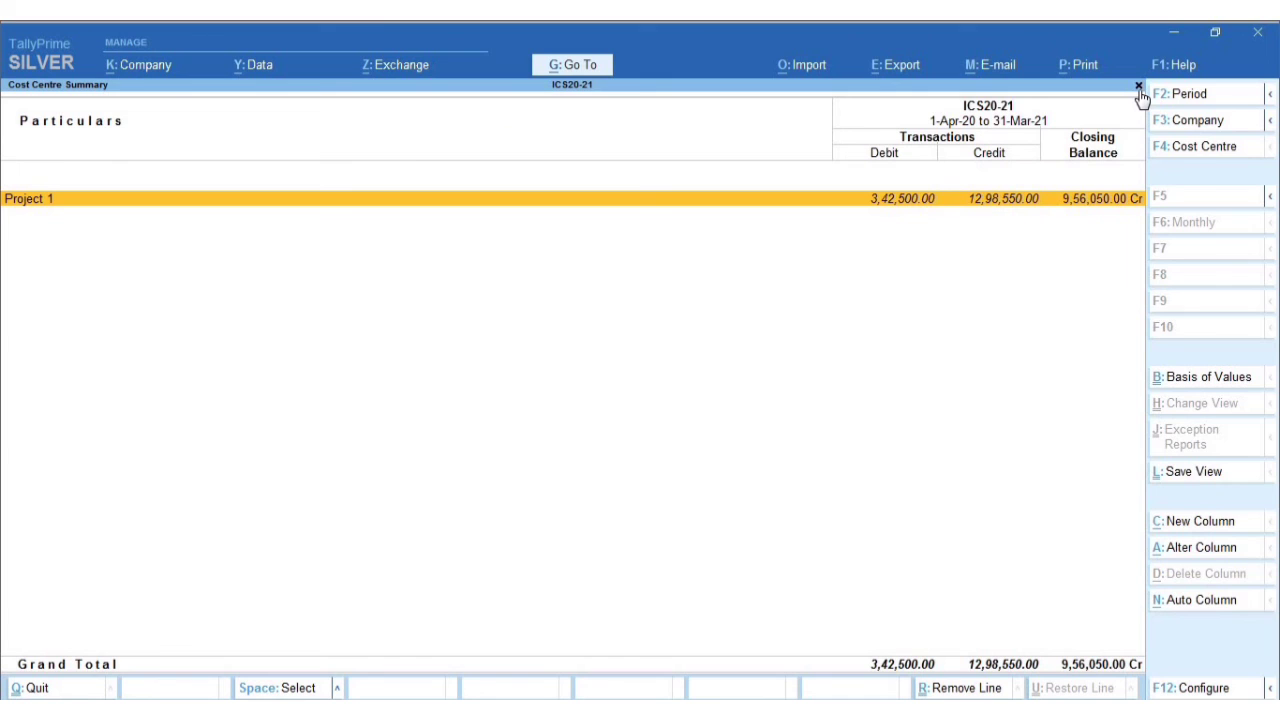
{"action": "left_click", "coordinate": [1139, 88]}
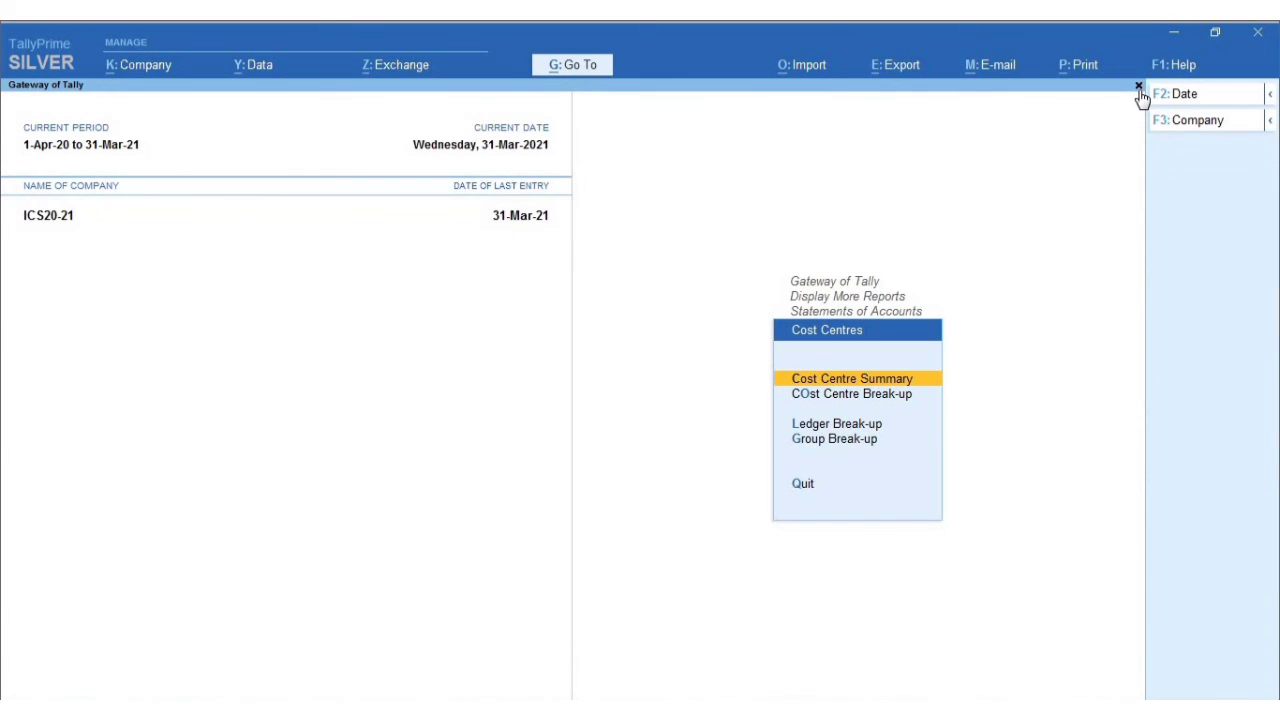
{"action": "left_click", "coordinate": [1139, 88]}
{"action": "left_click", "coordinate": [1139, 88]}
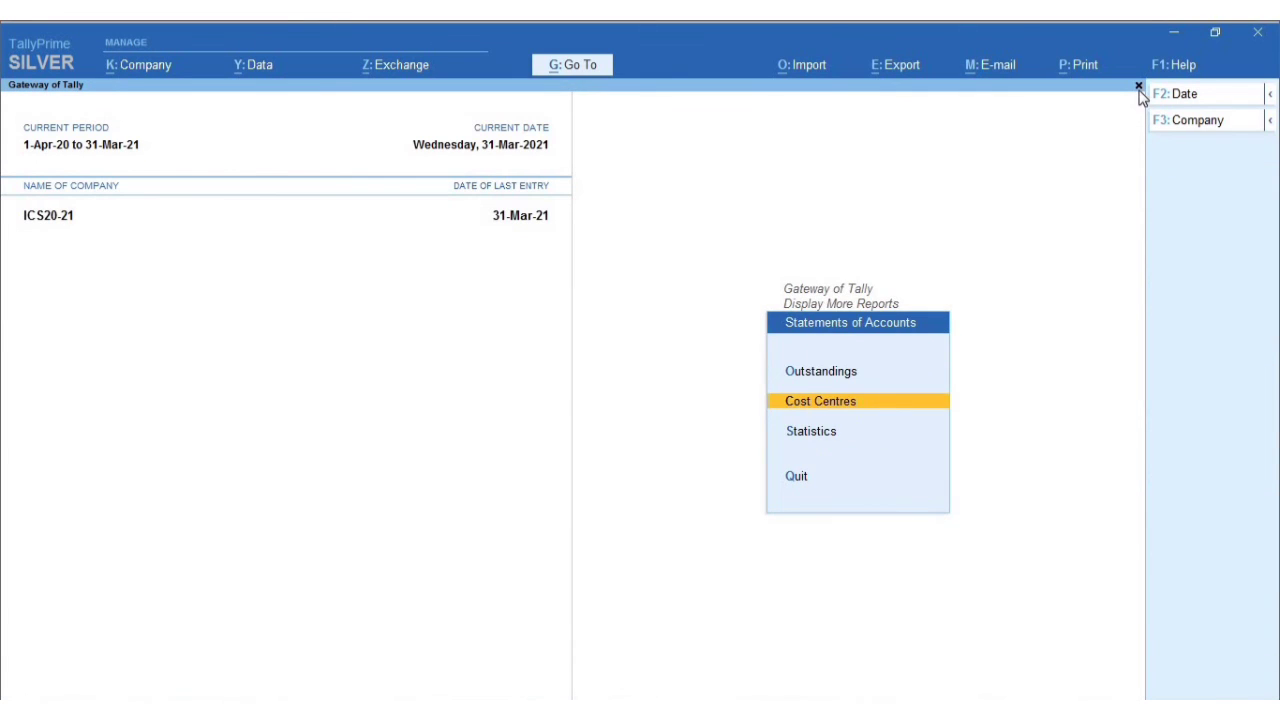